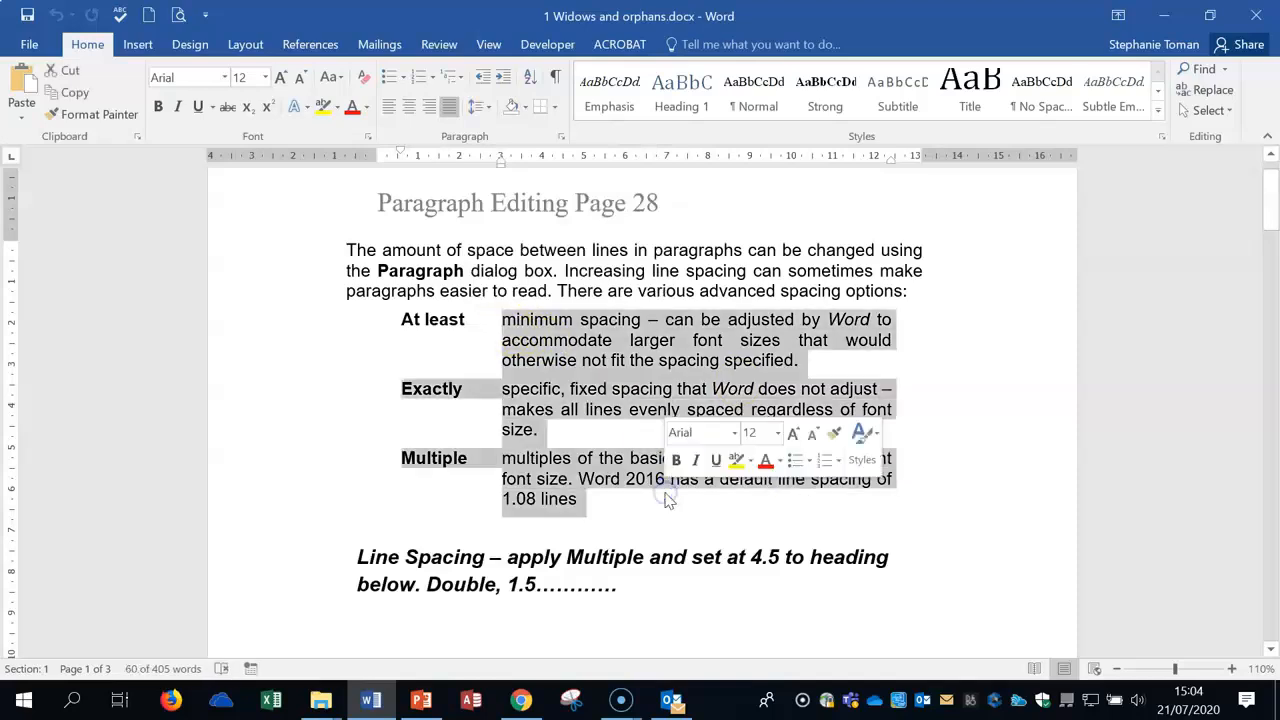
- Try double and single line spacing on the At least, Exactly and Multiple definitions, and undo the stray 5 typed over them
key(ctrl+2)
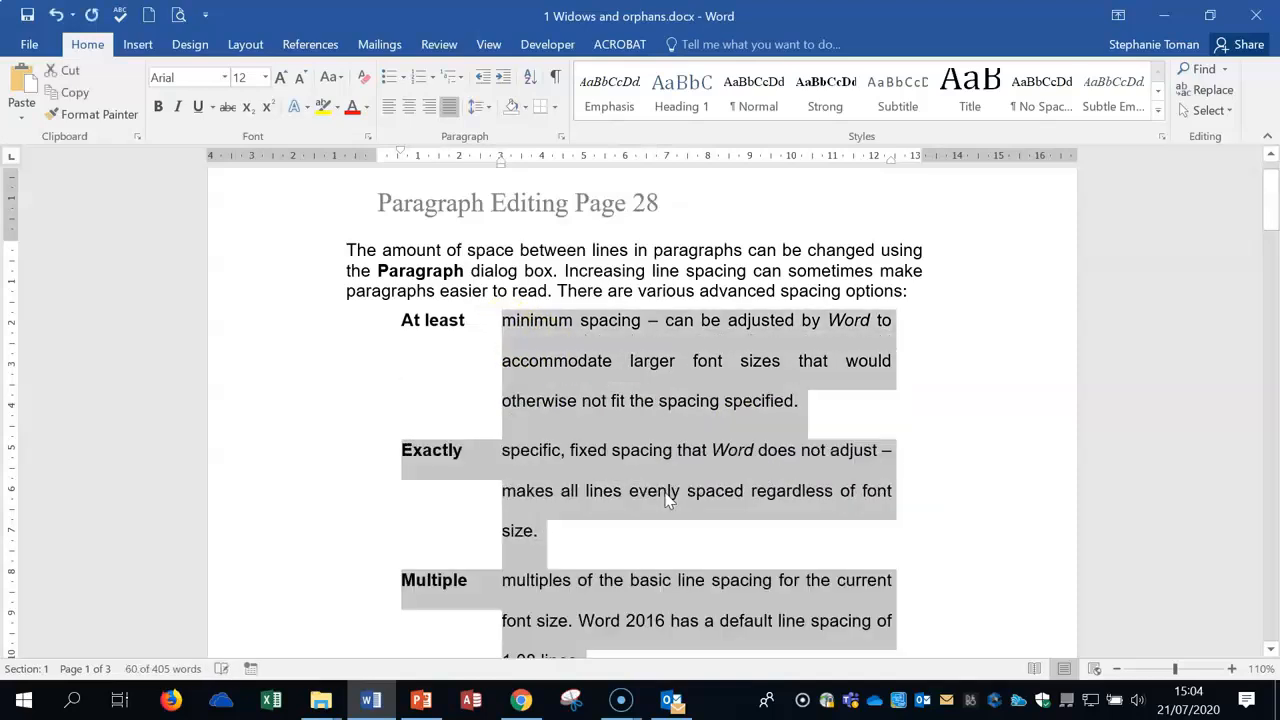
key(ctrl+1)
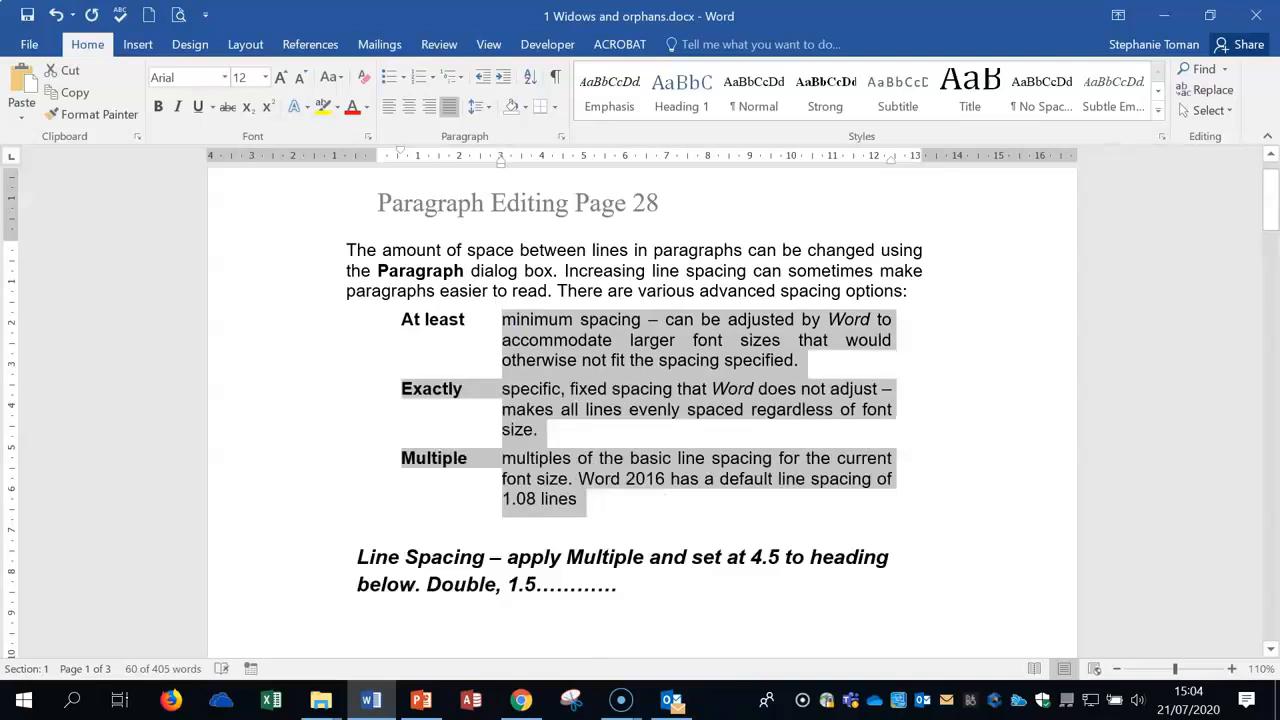
text(5)
click(57, 14)
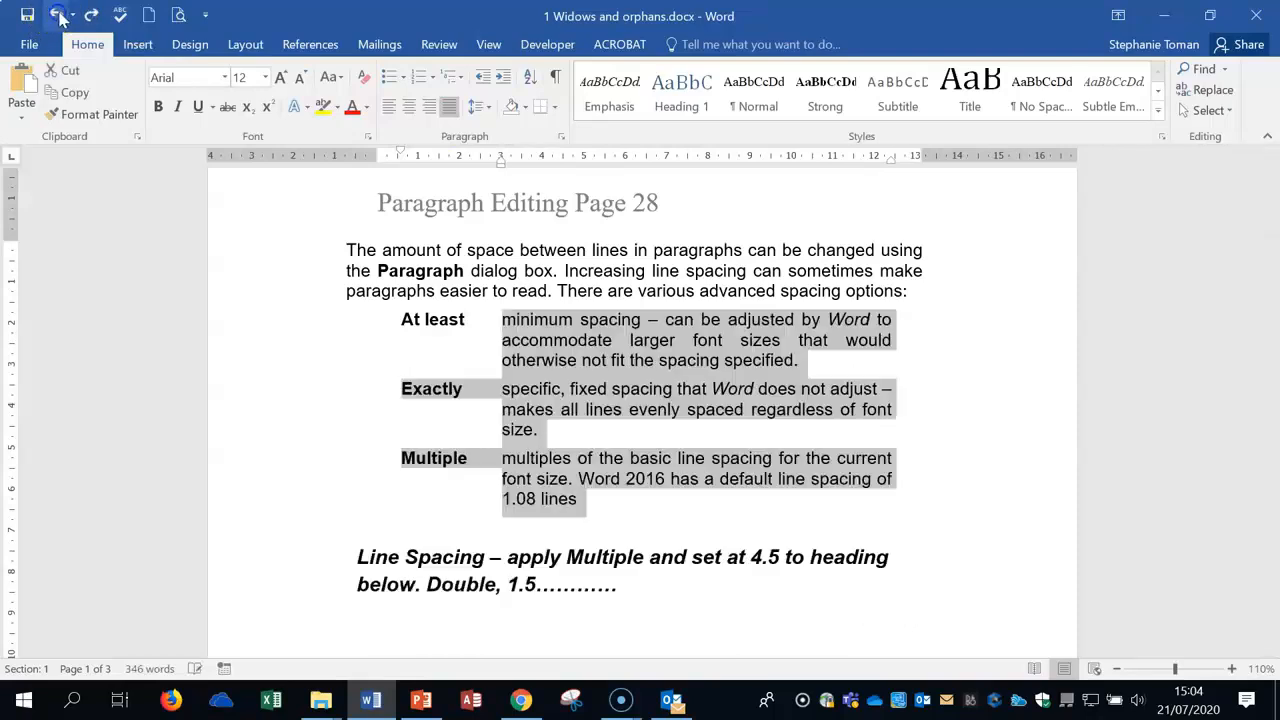
click(931, 392)
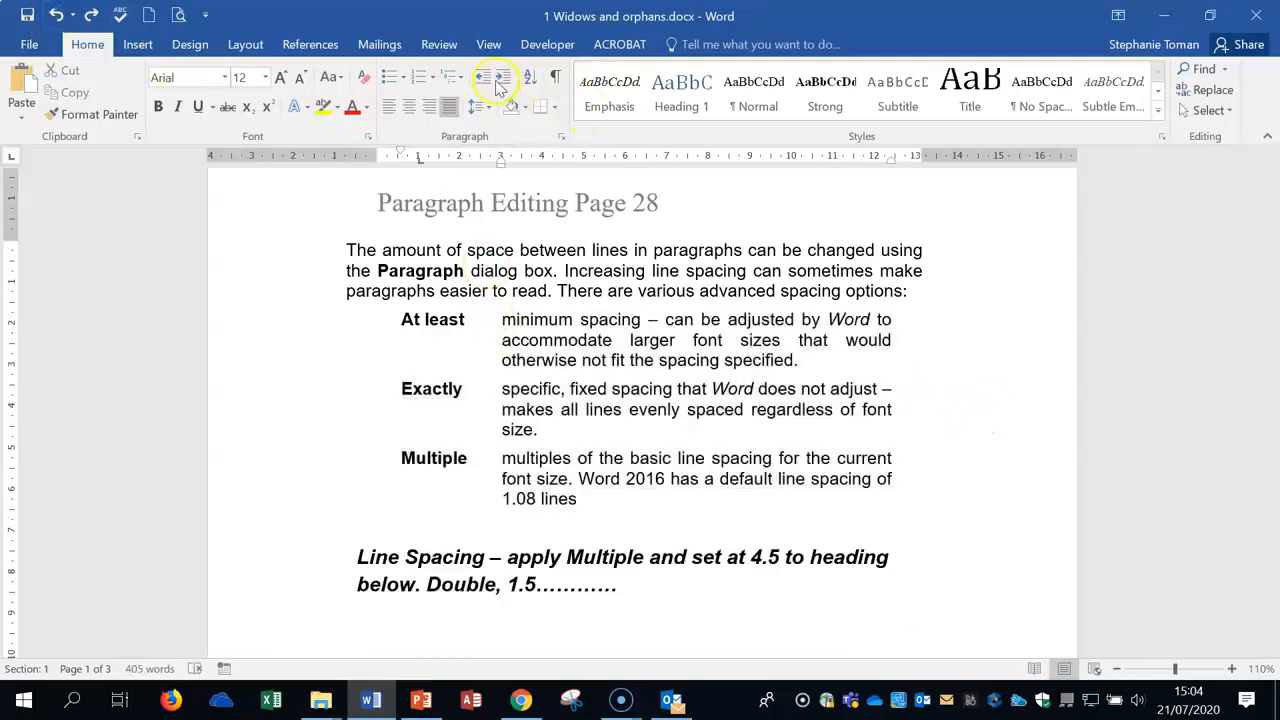
- Preview the preset line spacing values on the Exactly definition without applying one, and highlight the Multiple definition for reading
click(479, 106)
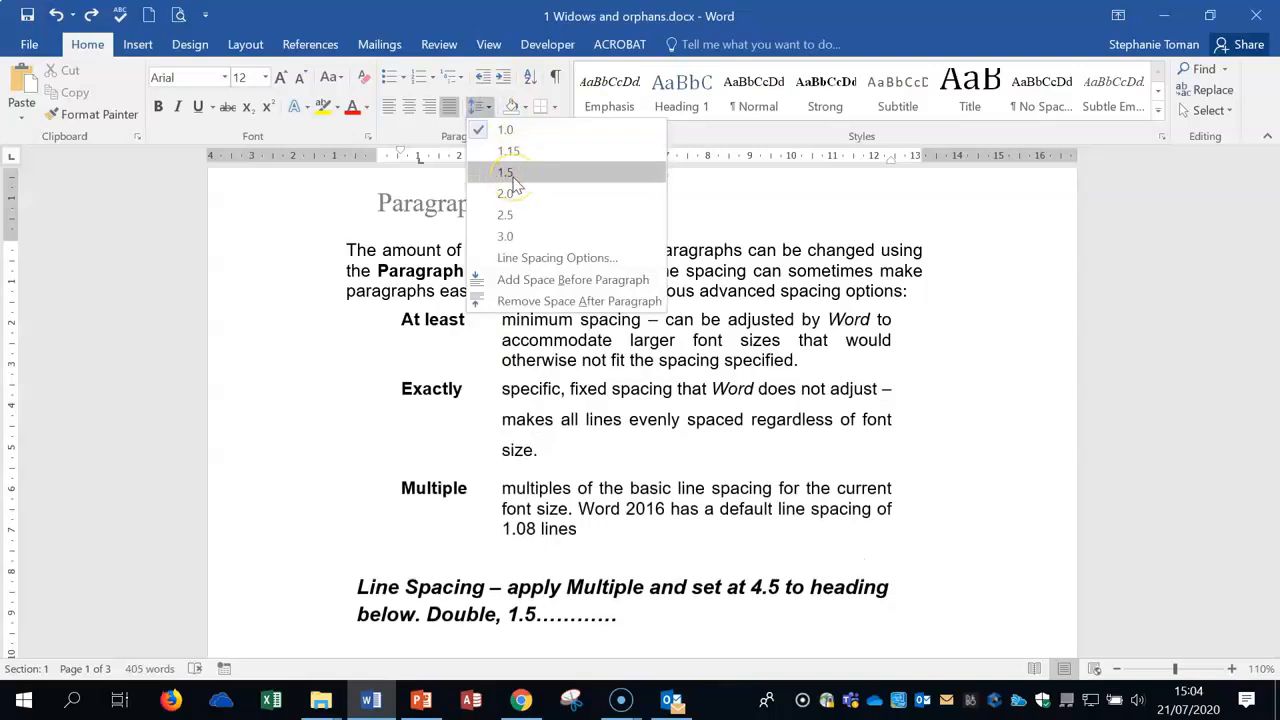
click(953, 372)
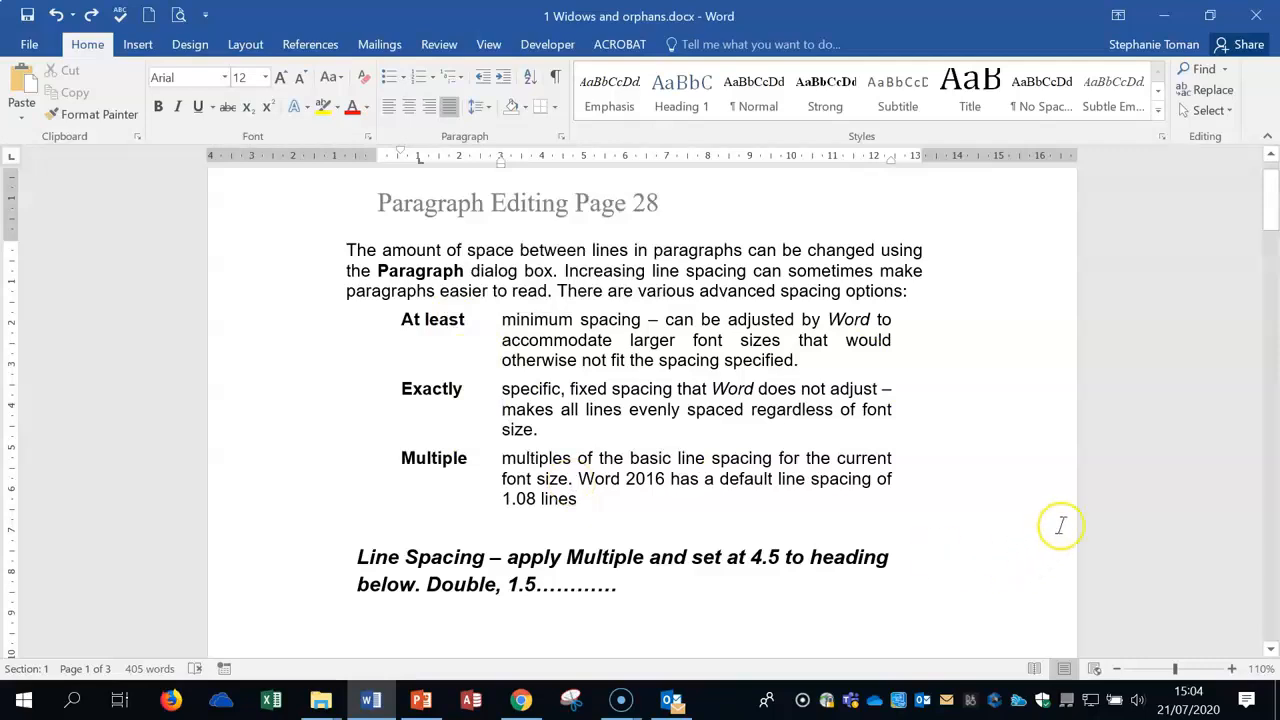
drag(396, 456, 578, 498)
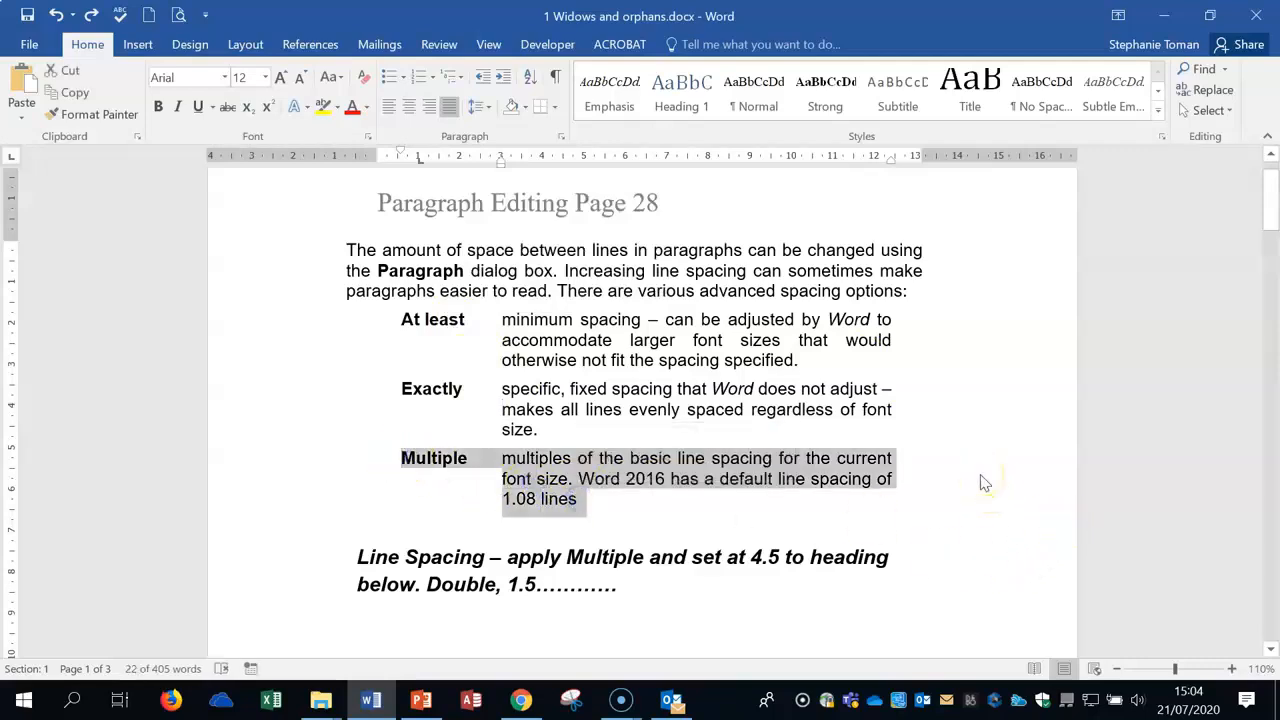
click(1037, 492)
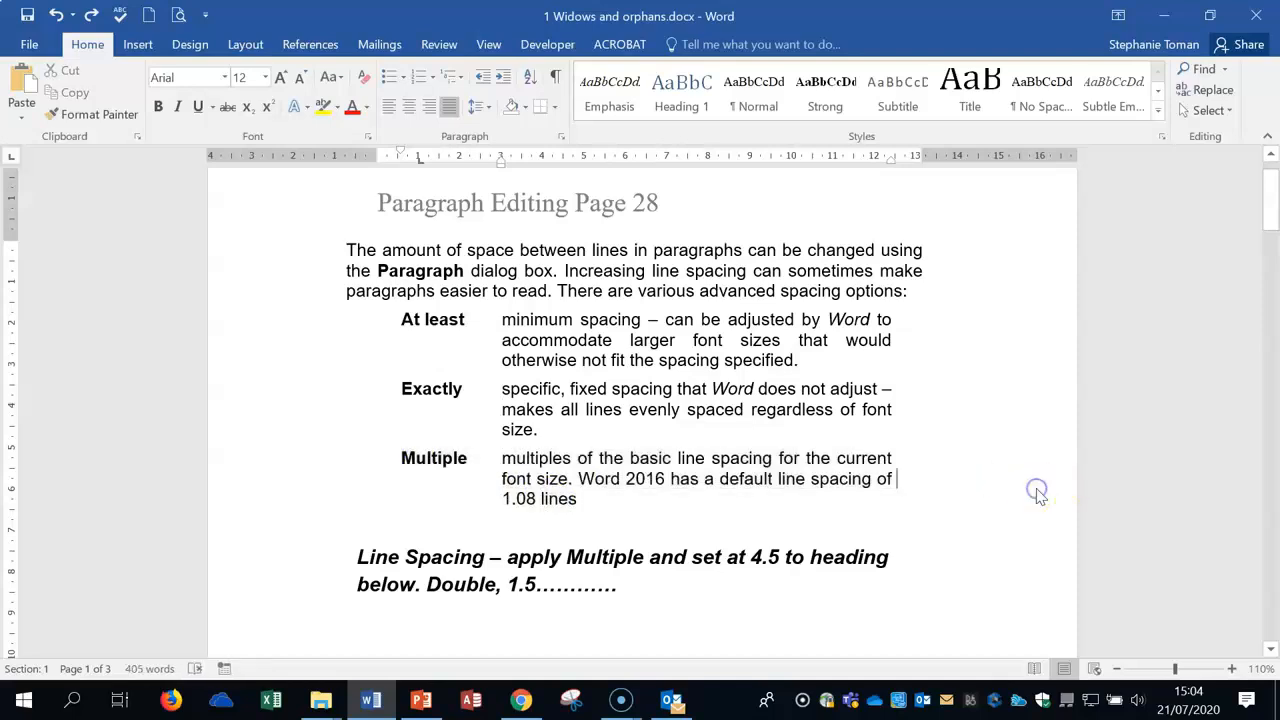
- Set the line spacing of the "Widows and Orphans" heading on page 2 to Multiple at 3.5
scroll(1040, 497, down, 8)
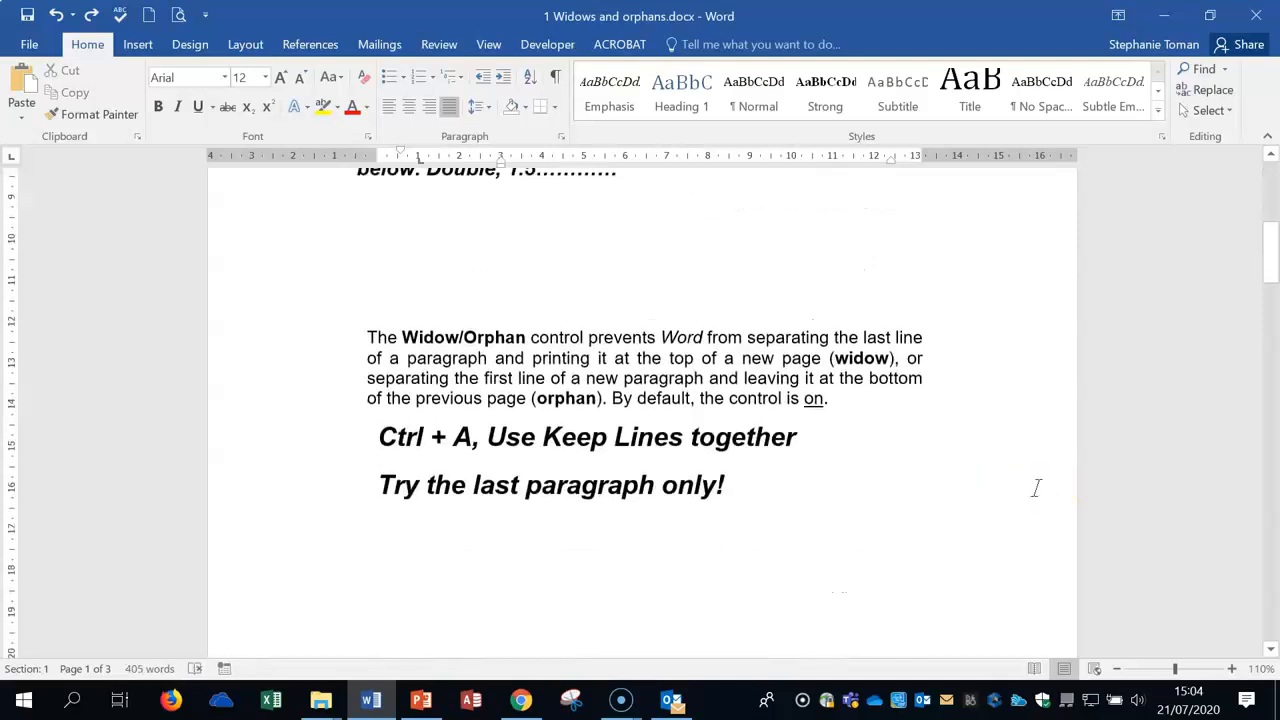
scroll(1037, 489, down, 15)
click(536, 376)
drag(536, 376, 790, 380)
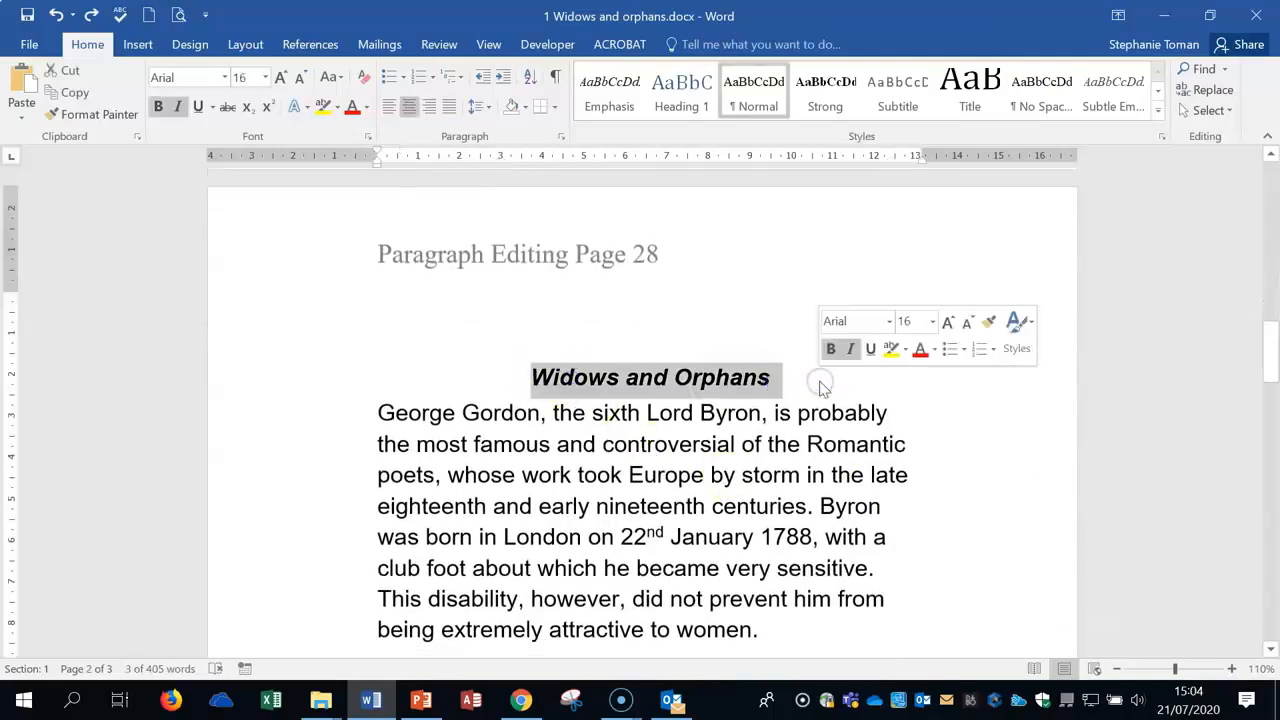
right_click(690, 382)
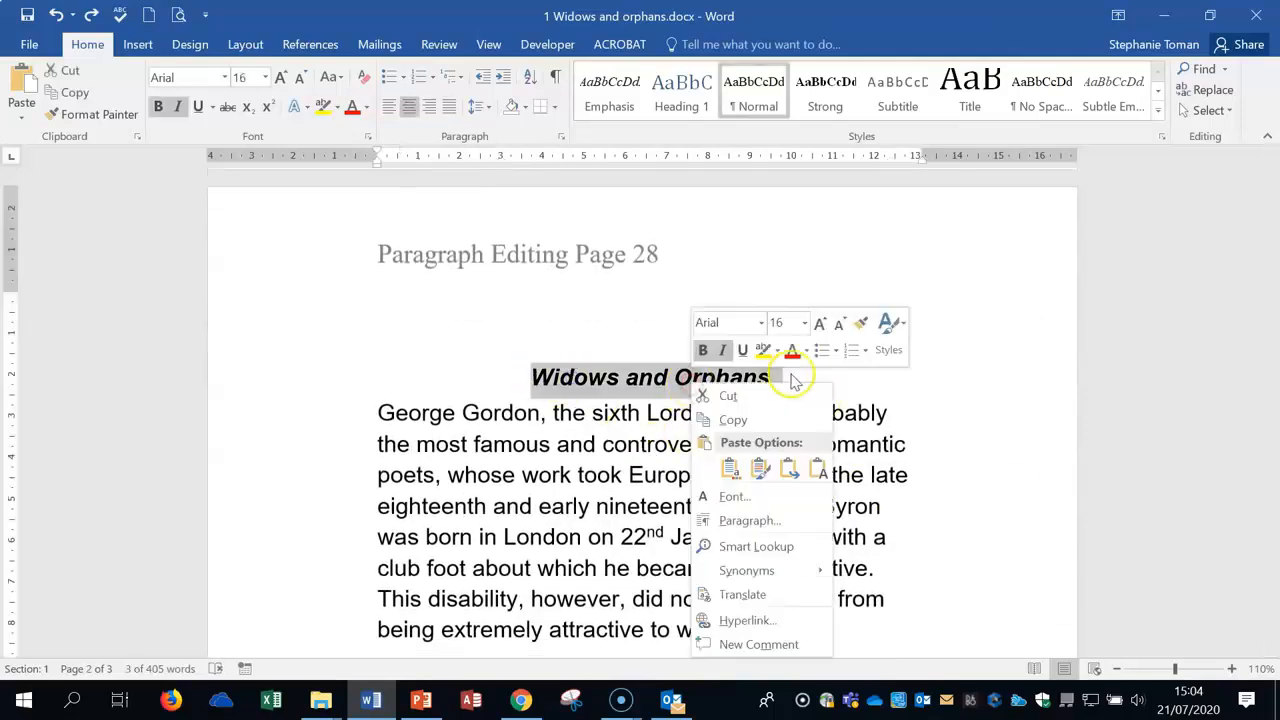
click(770, 522)
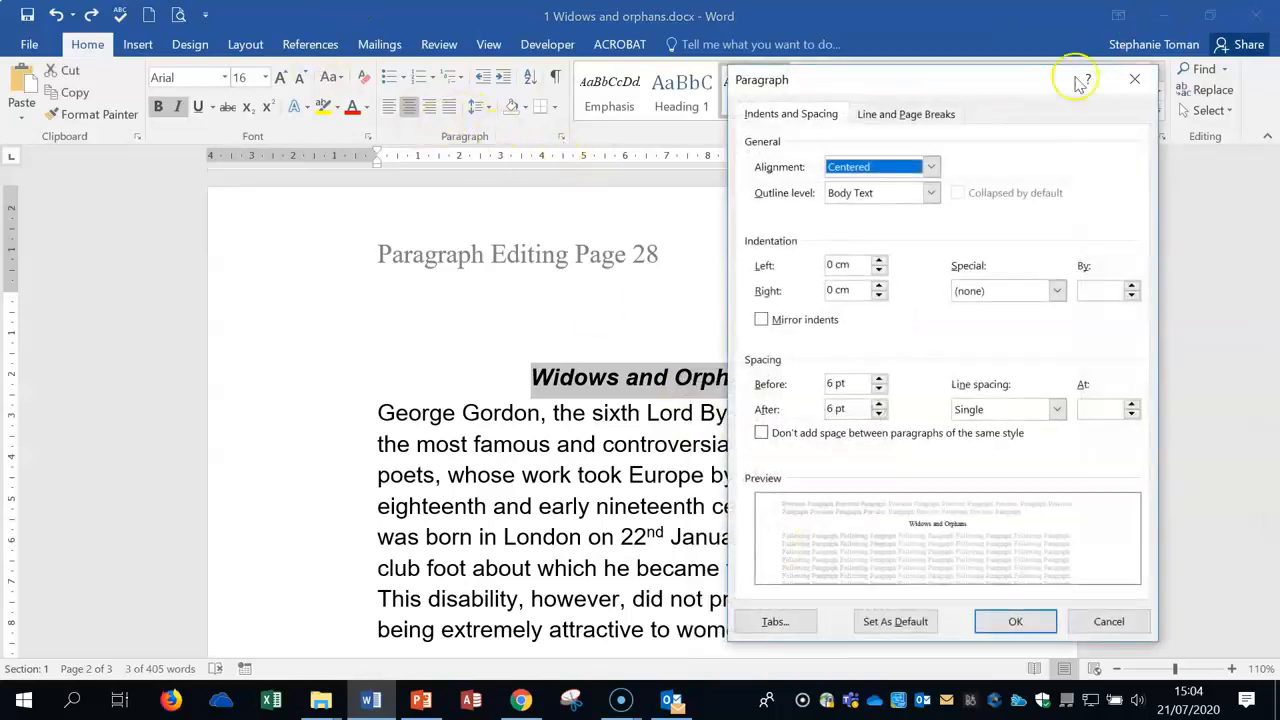
drag(1014, 77, 848, 97)
drag(617, 110, 693, 100)
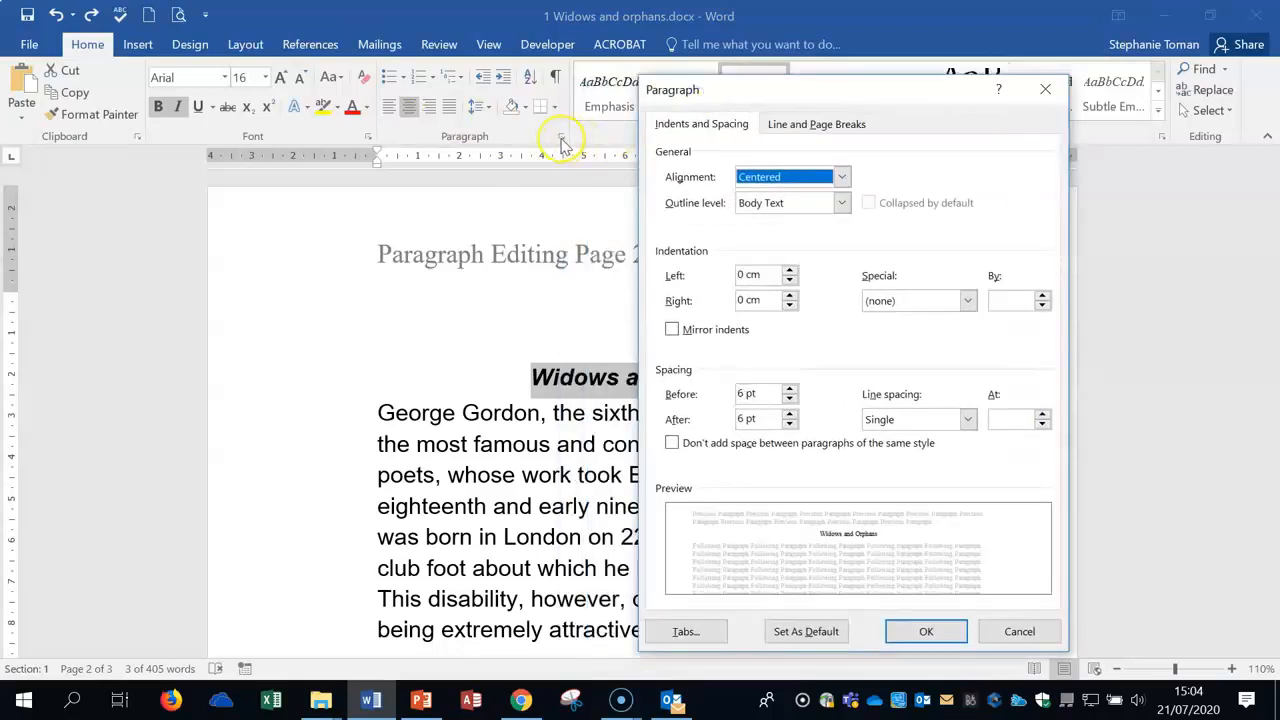
drag(855, 92, 901, 68)
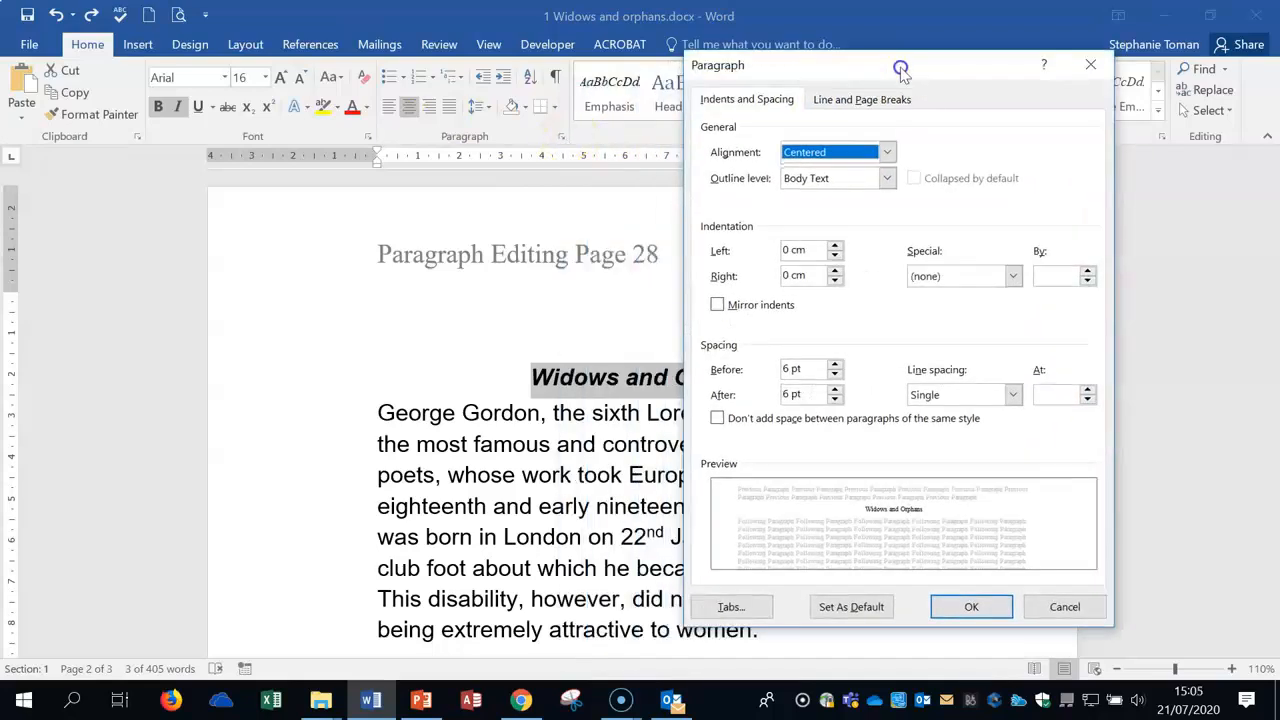
click(1014, 395)
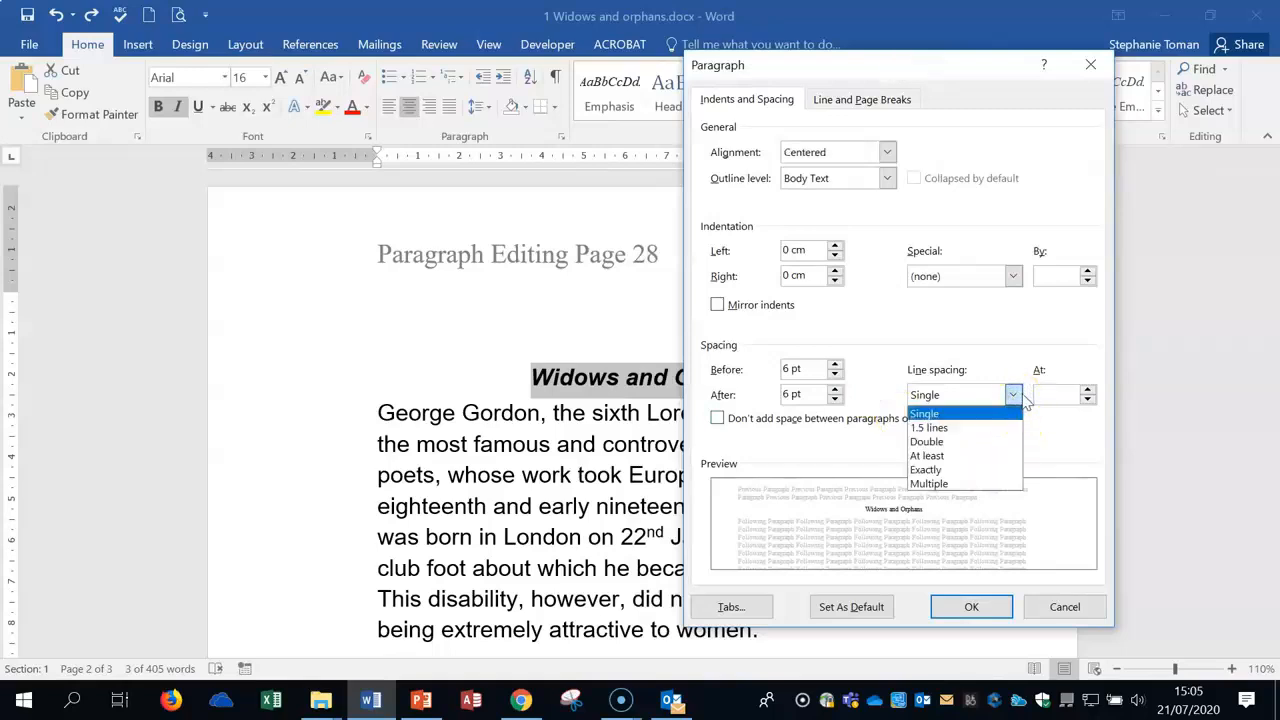
click(960, 487)
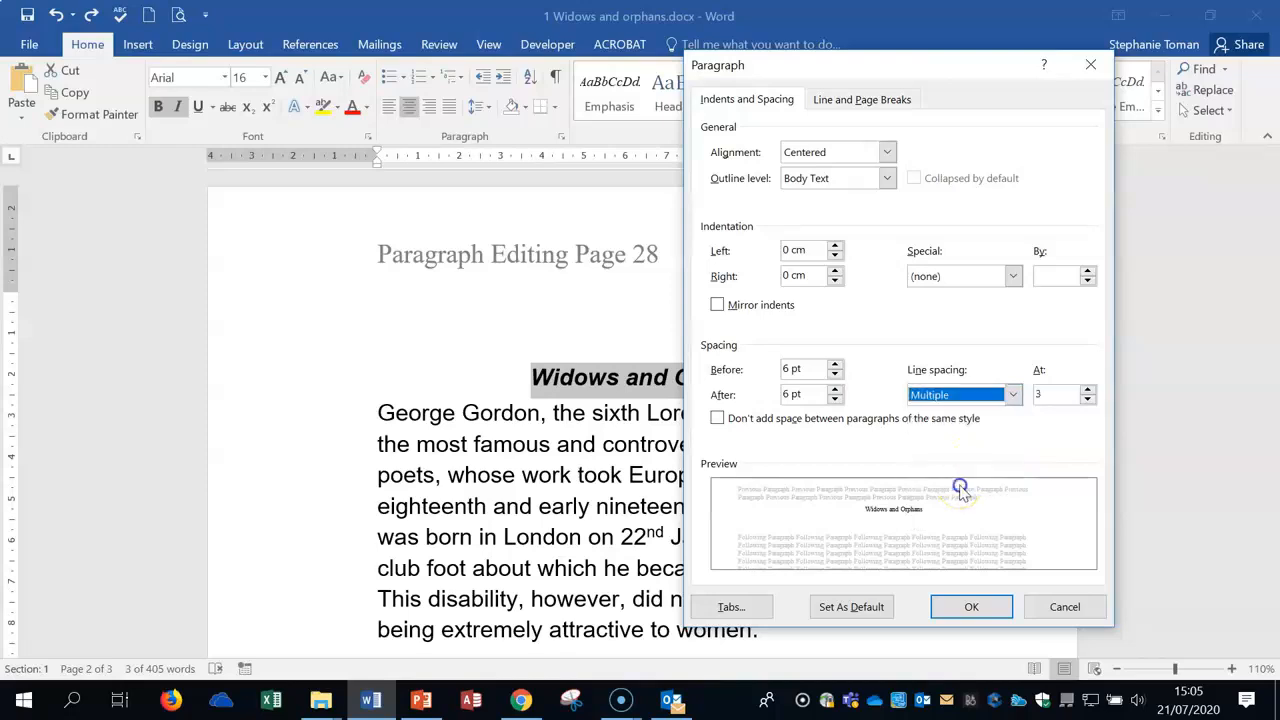
click(1042, 393)
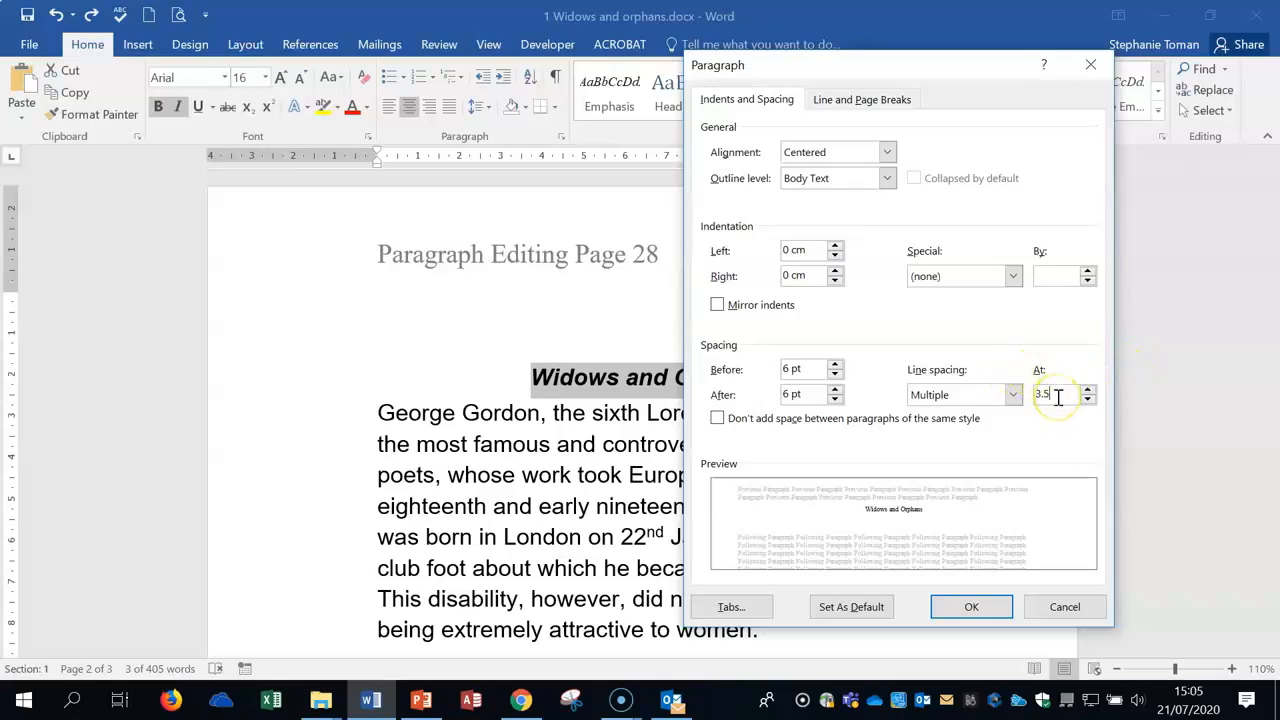
click(969, 606)
click(701, 405)
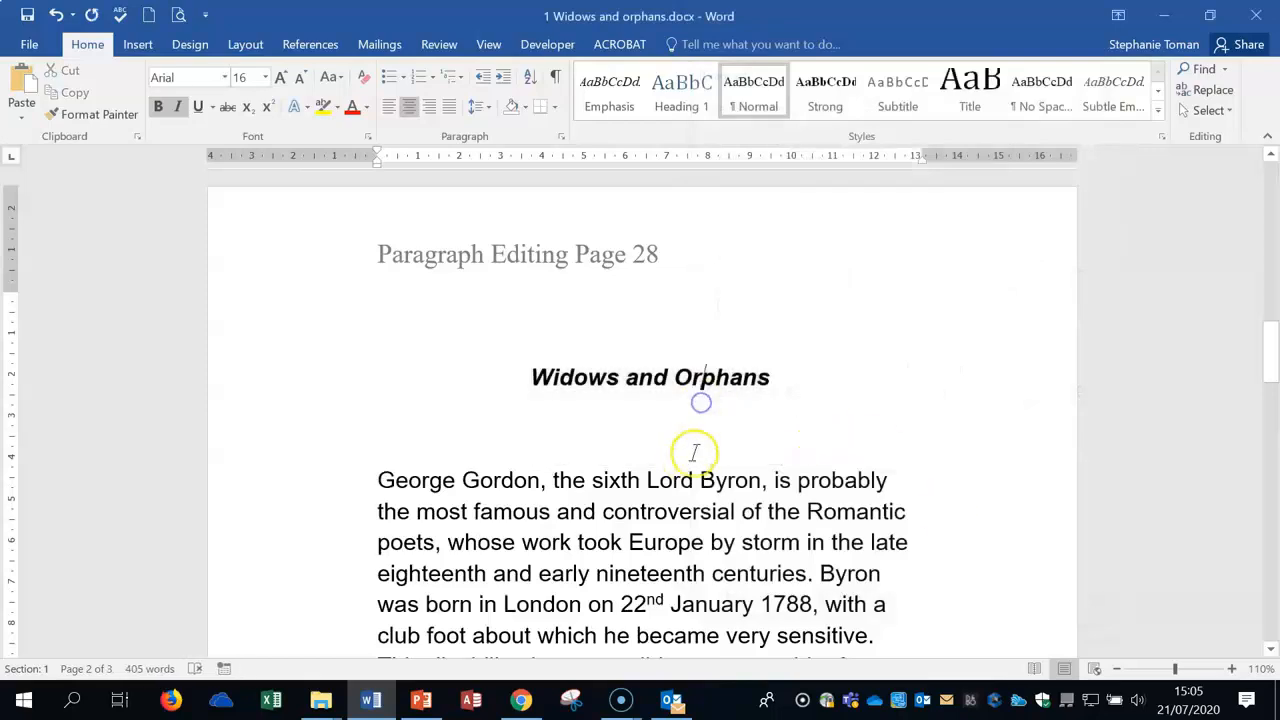
click(903, 420)
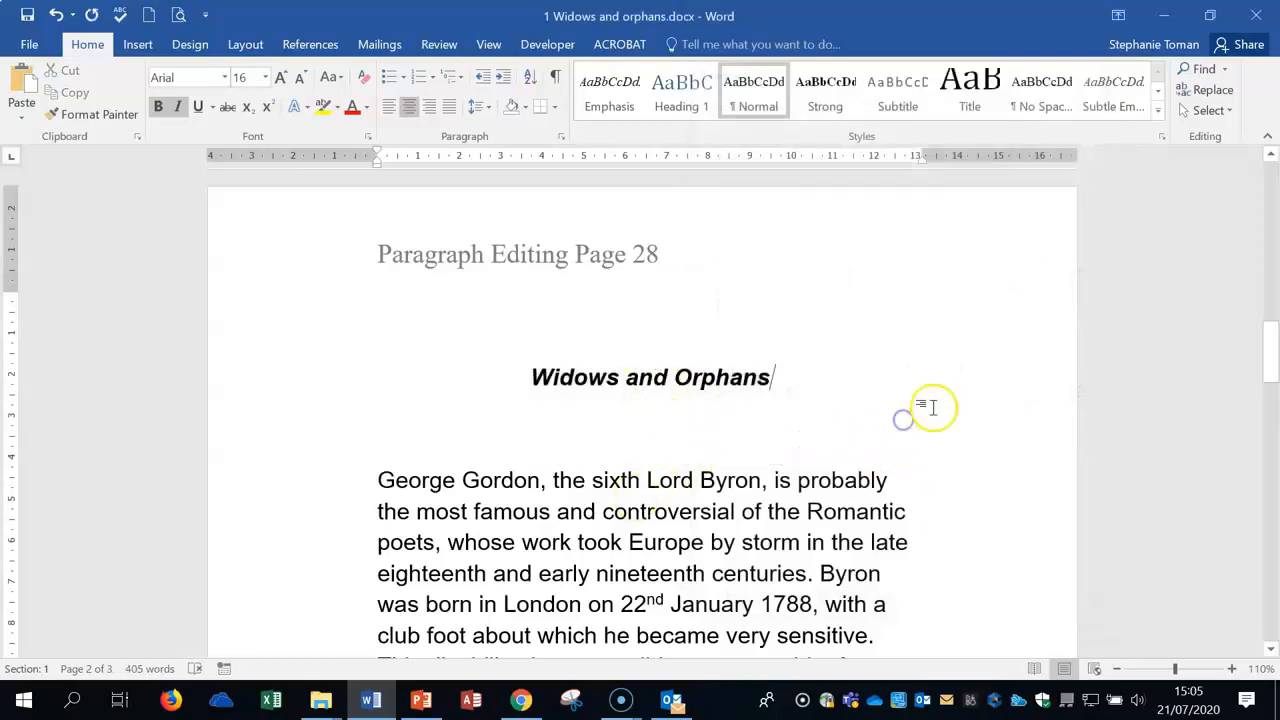
- Review the line spacing explanations and the Widow/Orphan control instructions on page 1
scroll(932, 407, up, 7)
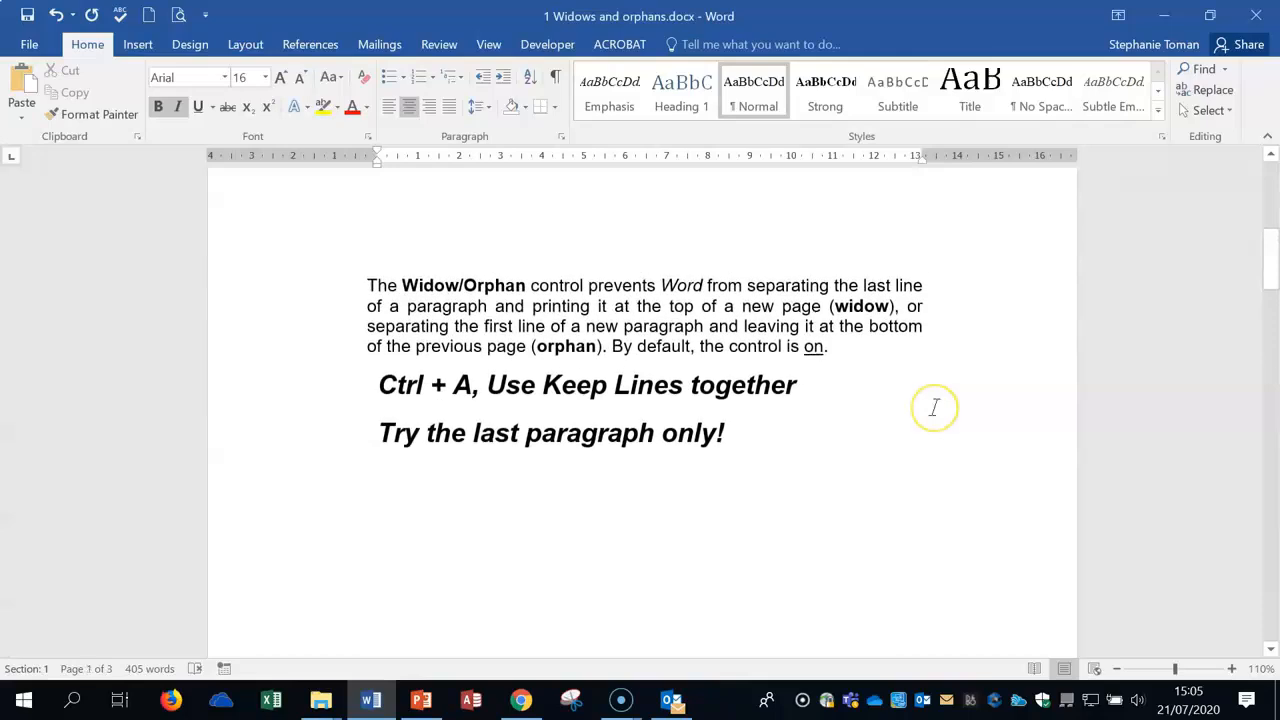
scroll(934, 407, up, 5)
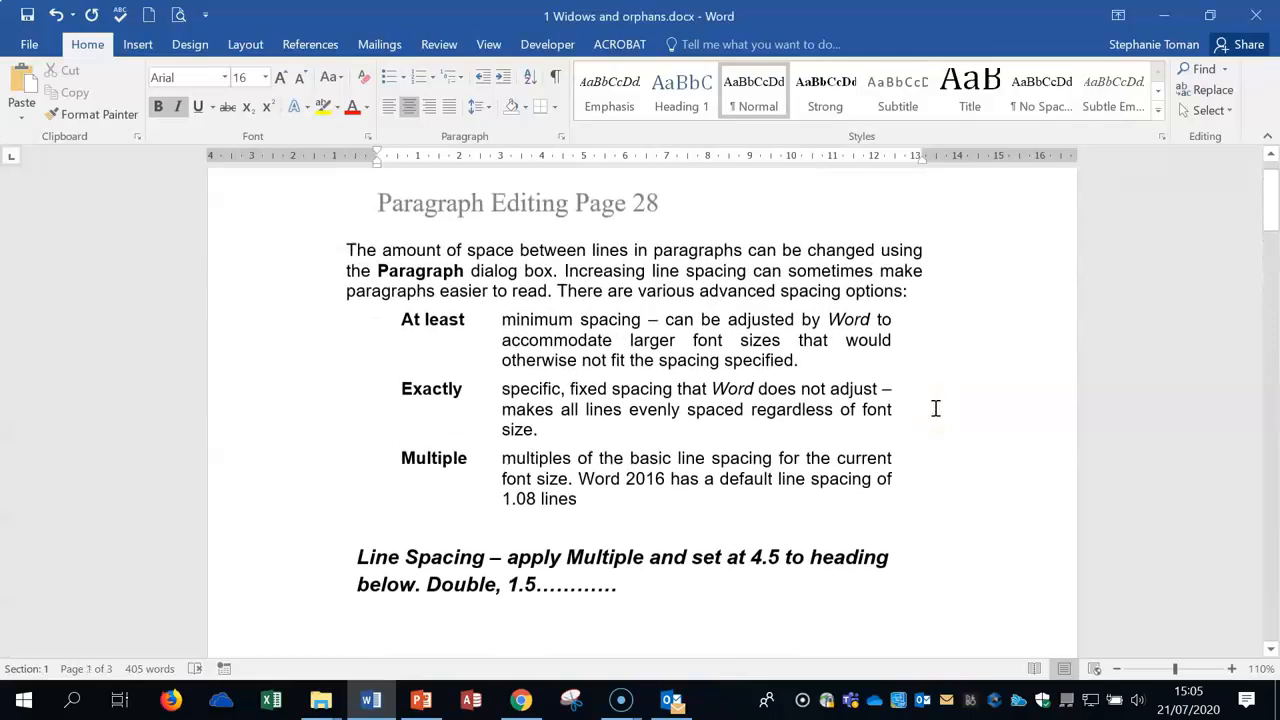
scroll(935, 408, up, 1)
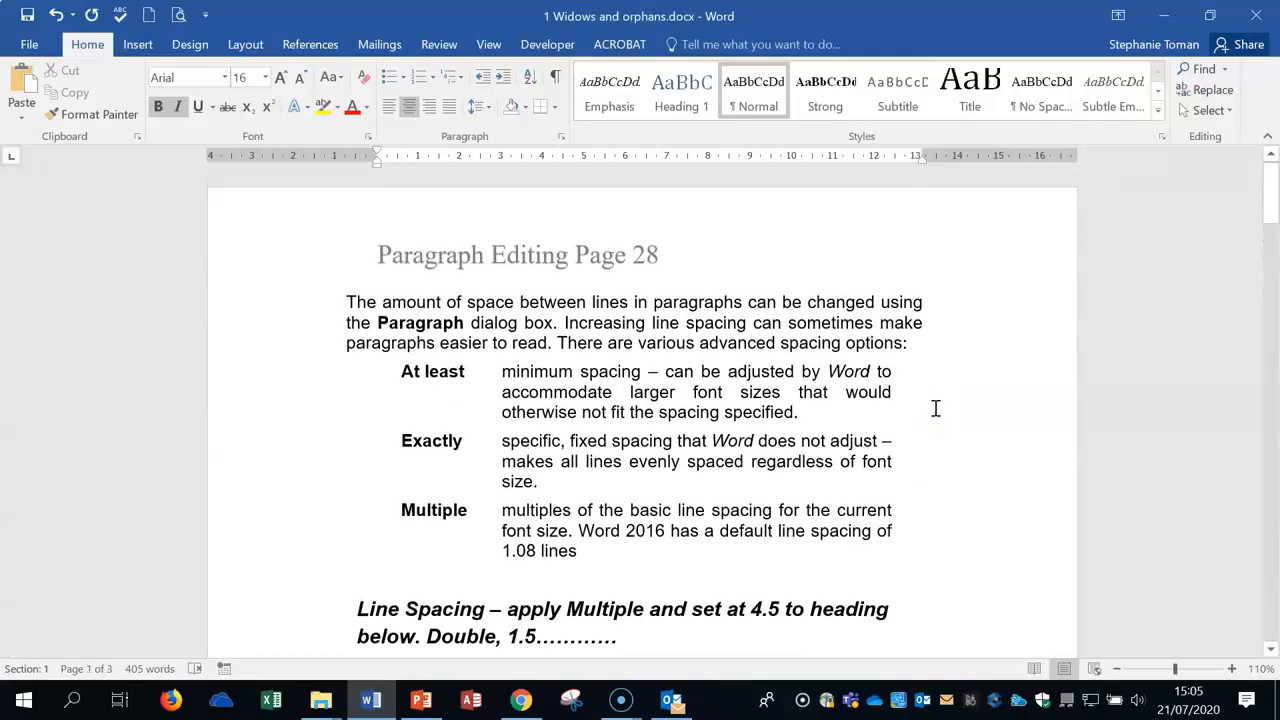
click(676, 391)
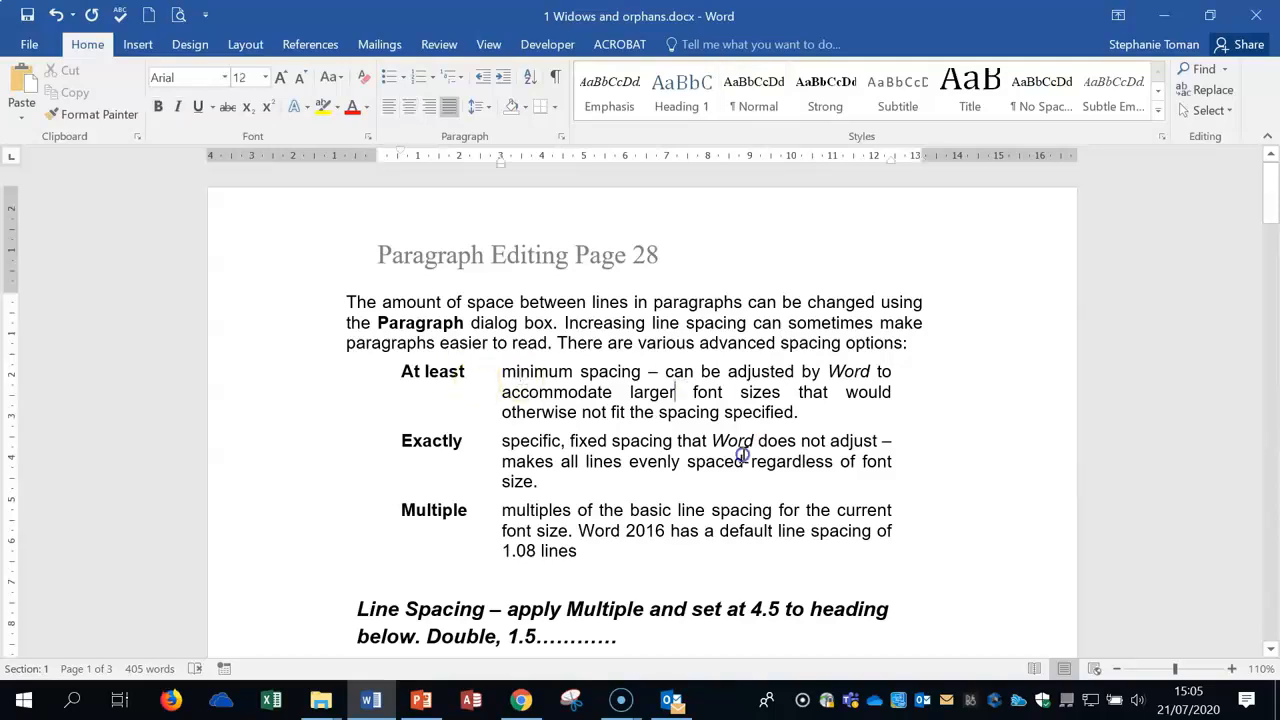
scroll(900, 483, down, 9)
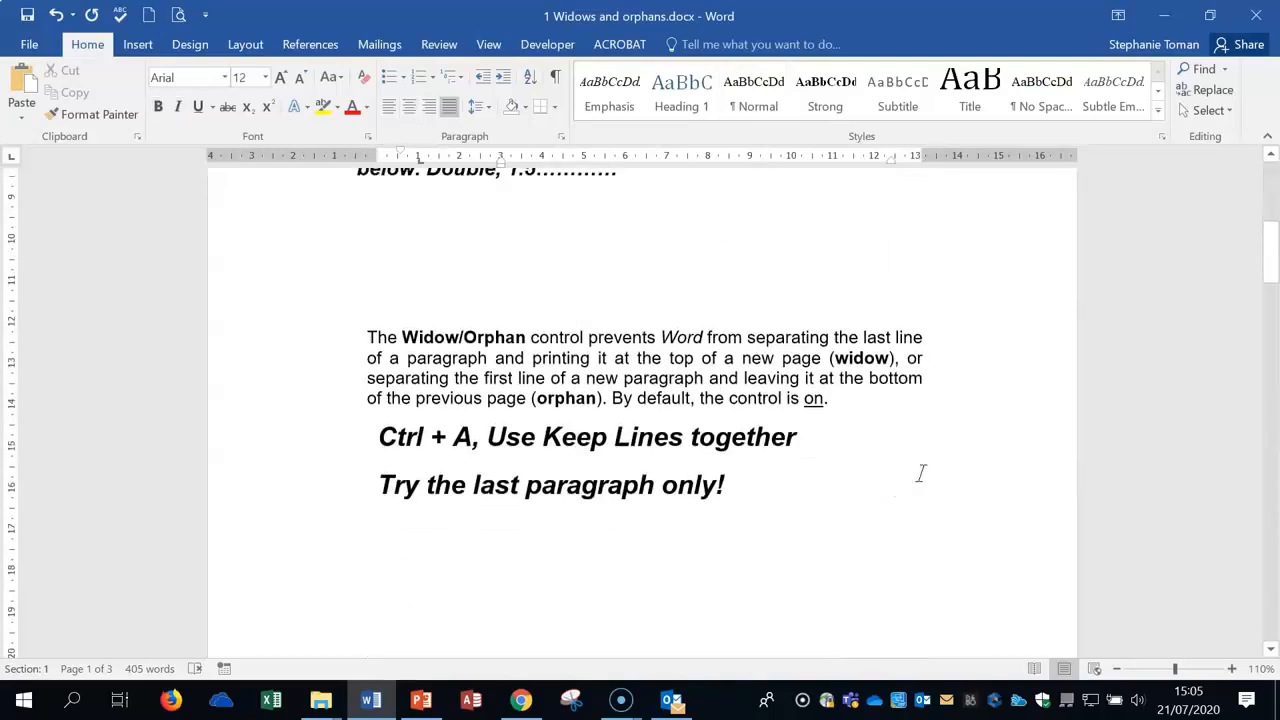
scroll(921, 473, down, 15)
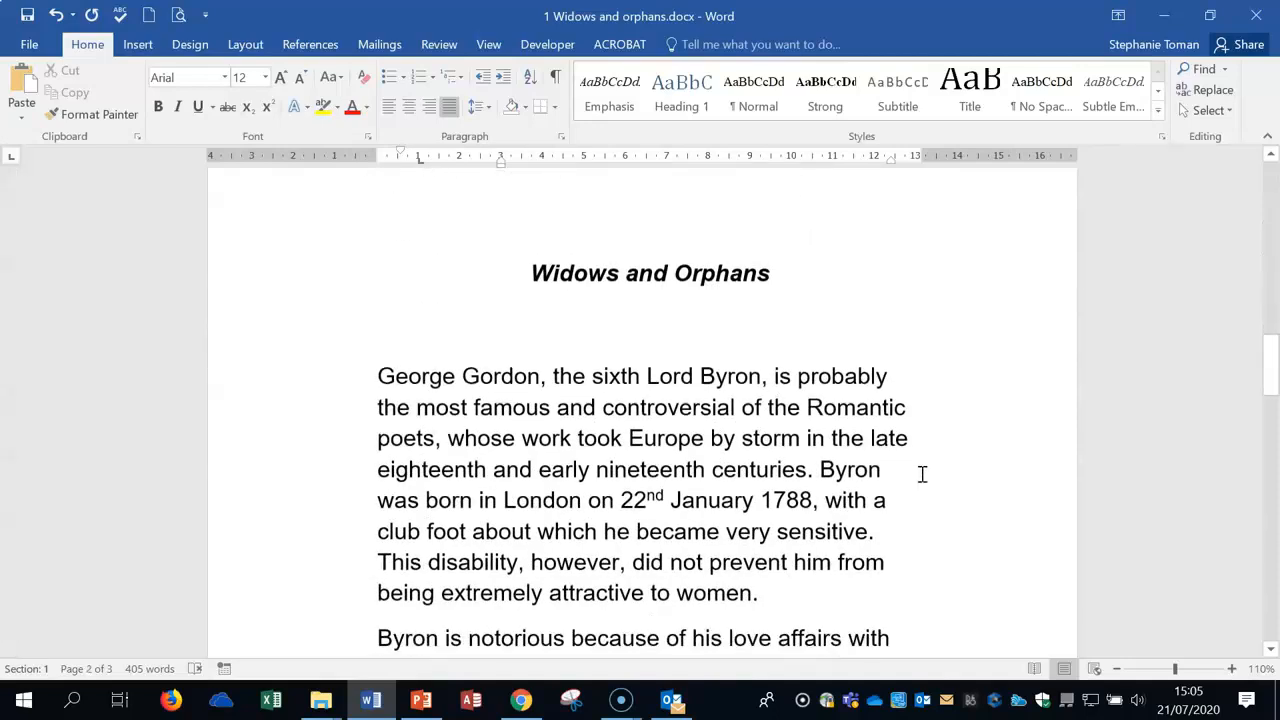
- Select all of the document text and show the break between pages 2 and 3 at 80% zoom
key(ctrl+a)
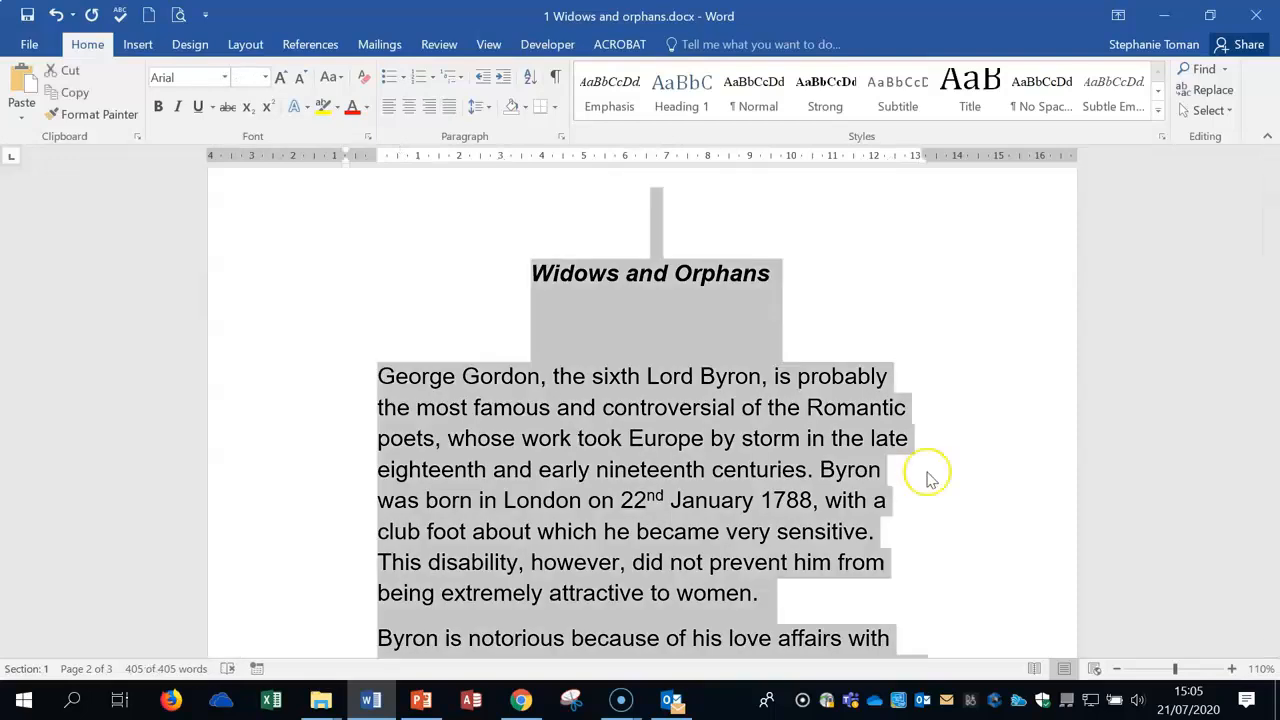
scroll(988, 480, down, 3)
scroll(995, 483, down, 7)
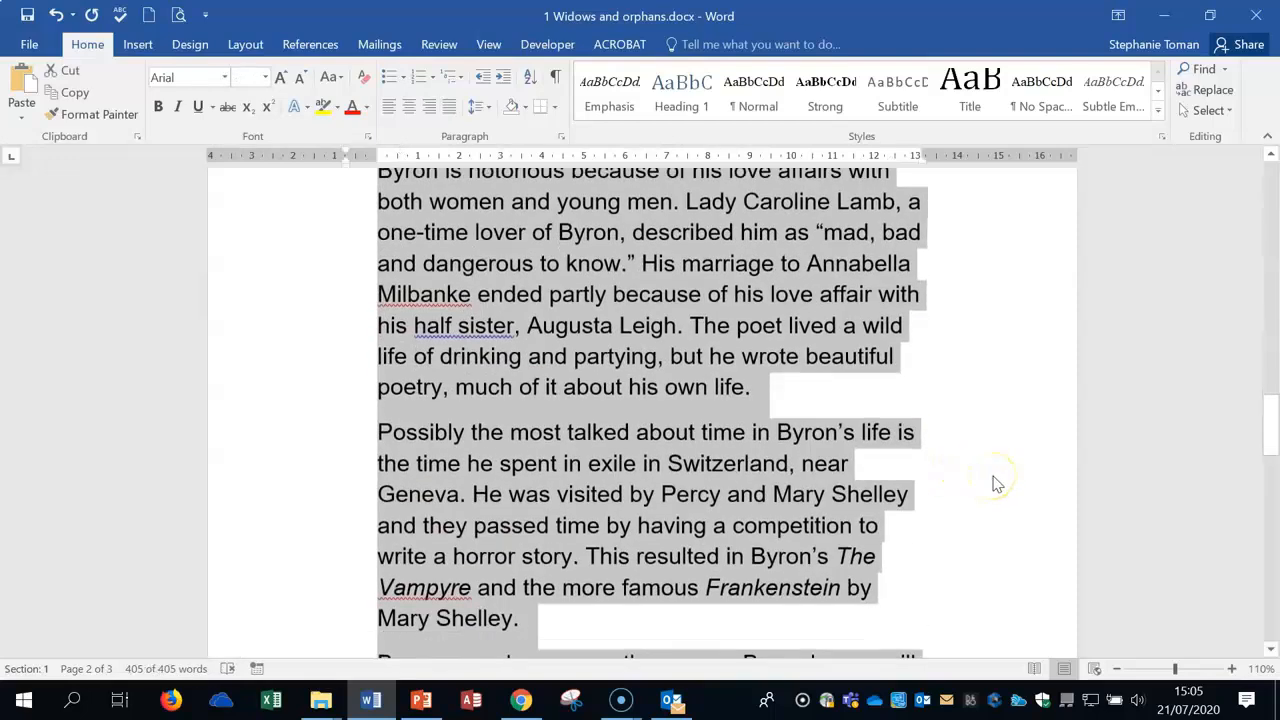
scroll(995, 480, down, 3)
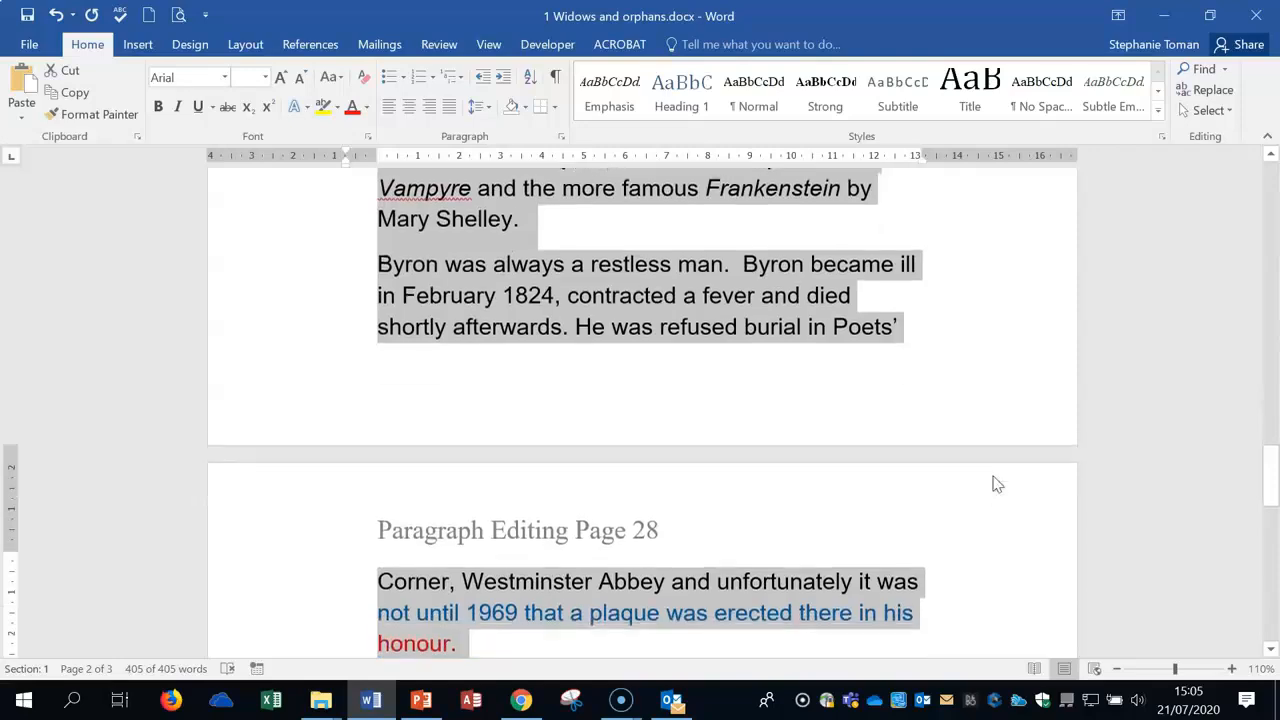
click(1117, 668)
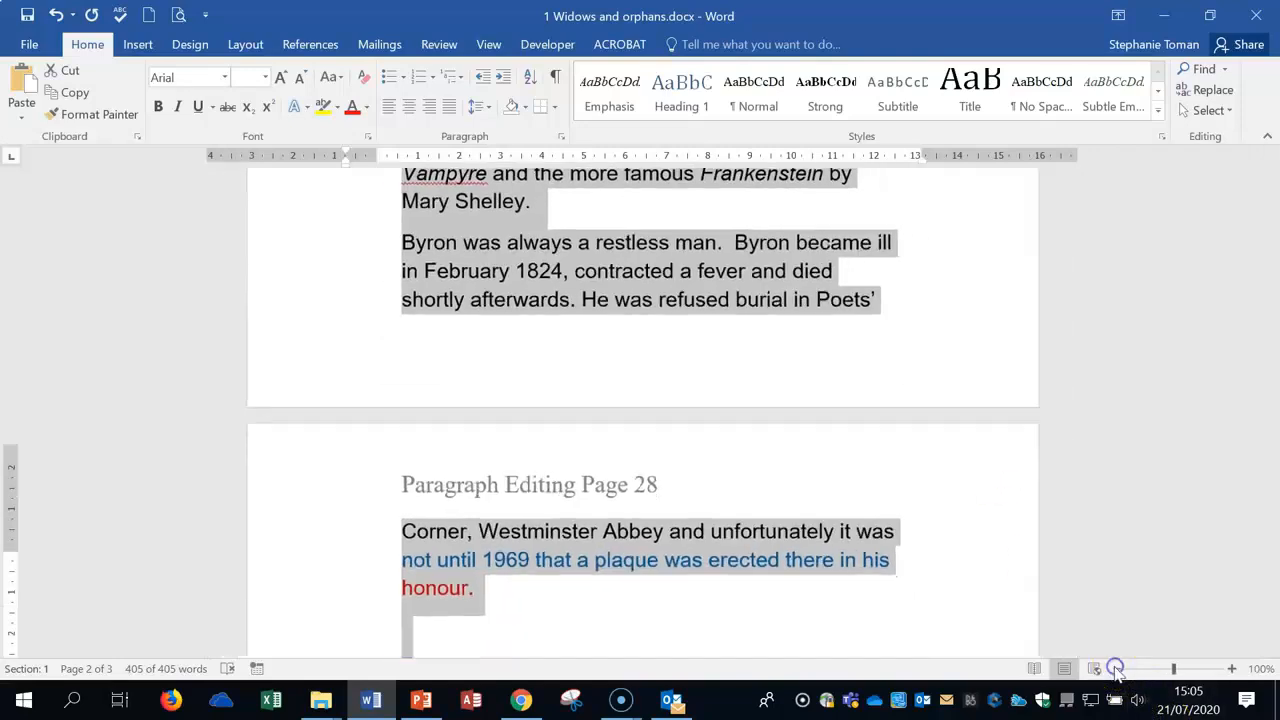
click(1117, 668)
click(1117, 668)
scroll(849, 563, up, 1)
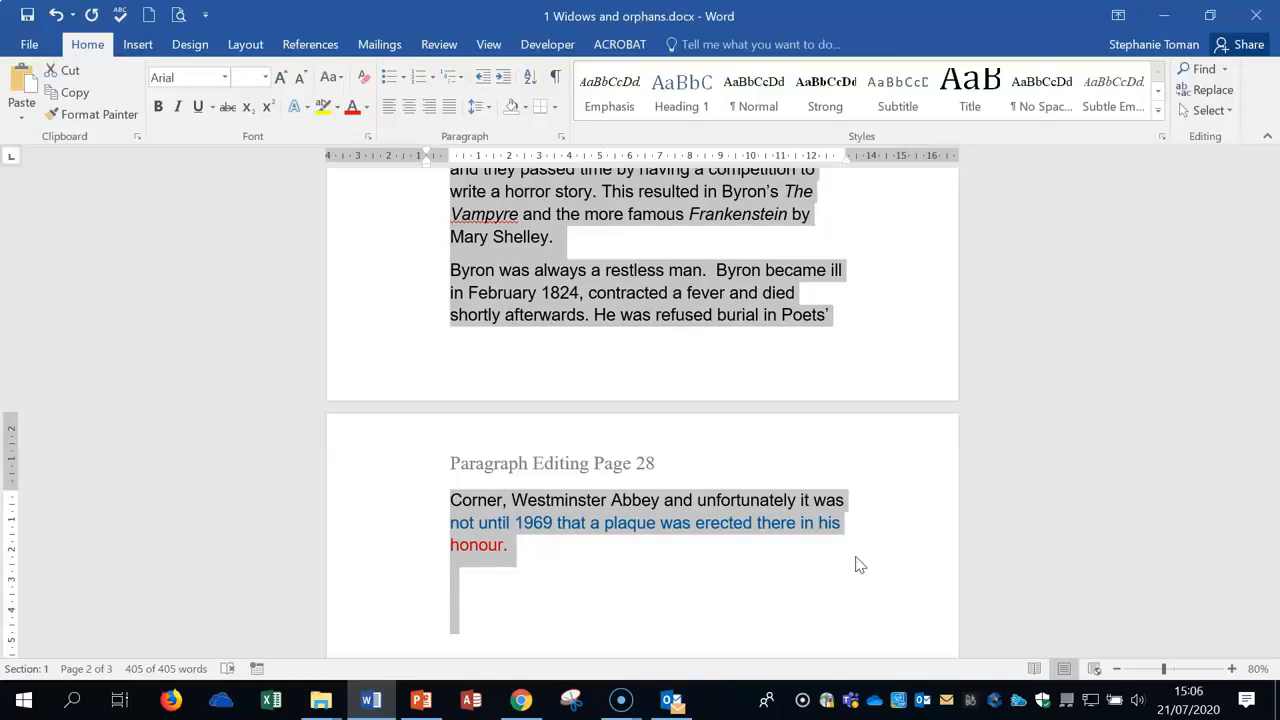
- Turn on Widow/Orphan control and Keep with next for all of the selected text
right_click(582, 301)
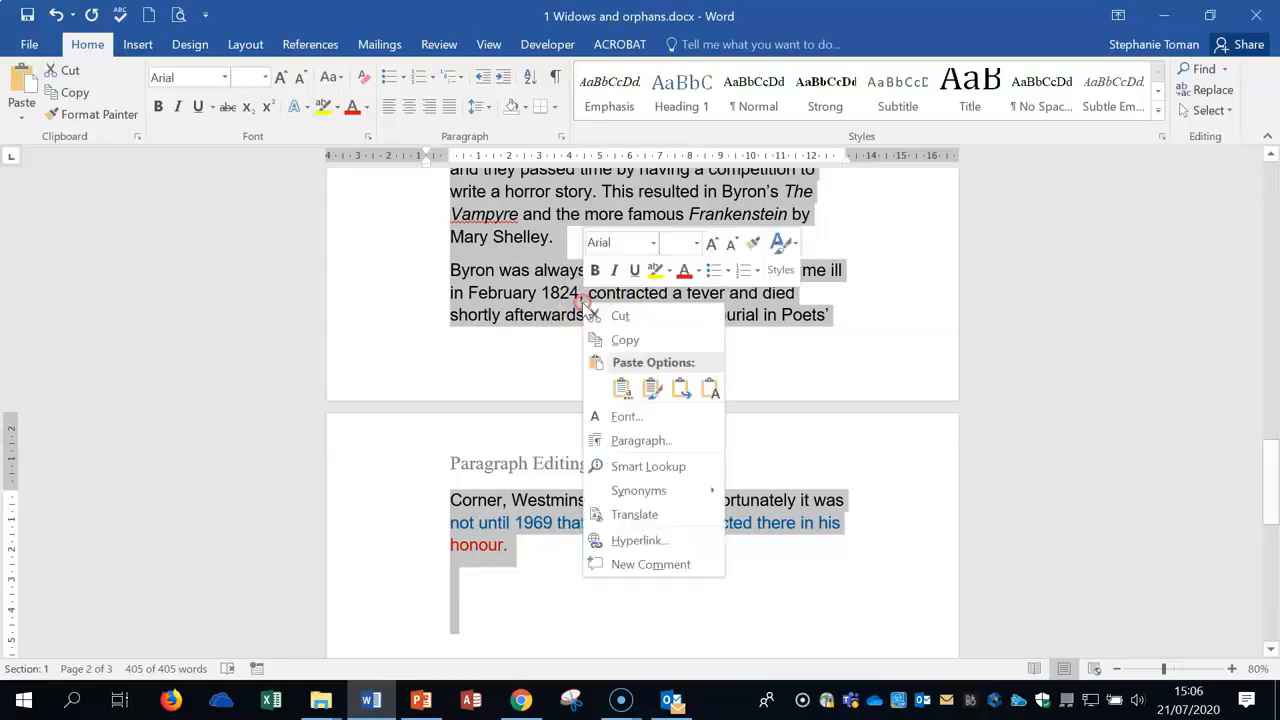
click(645, 441)
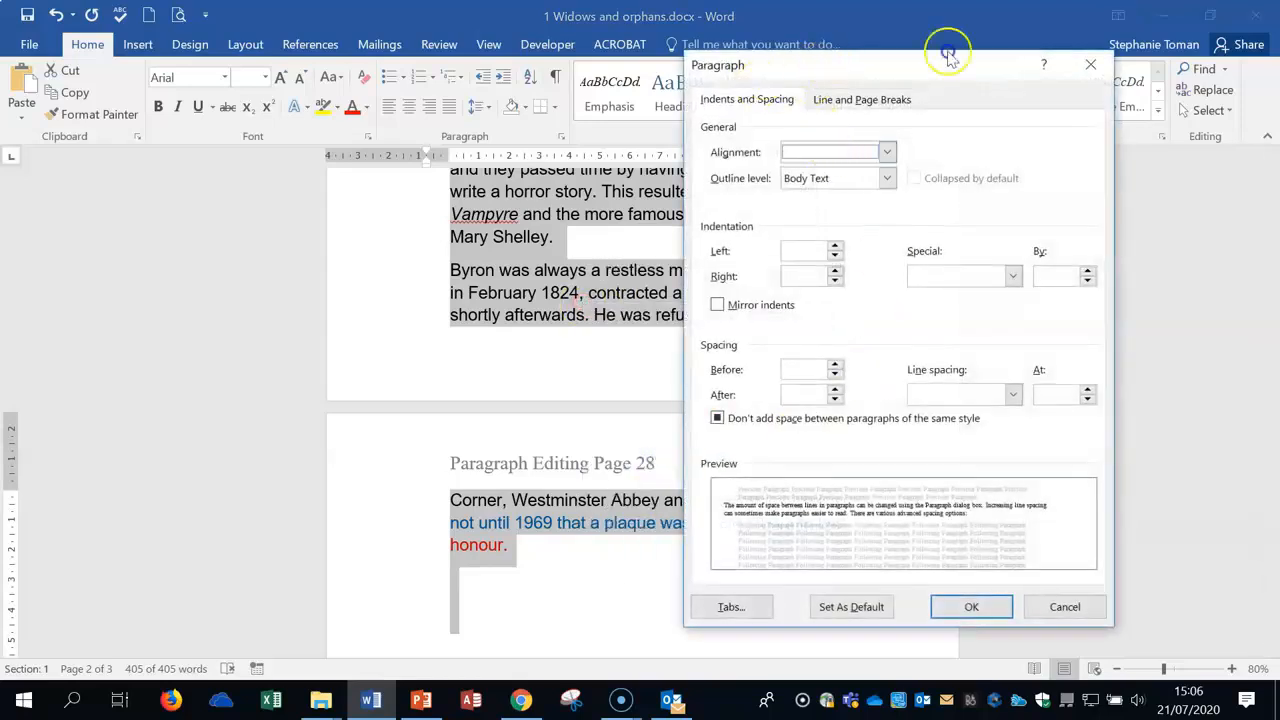
drag(948, 57, 999, 70)
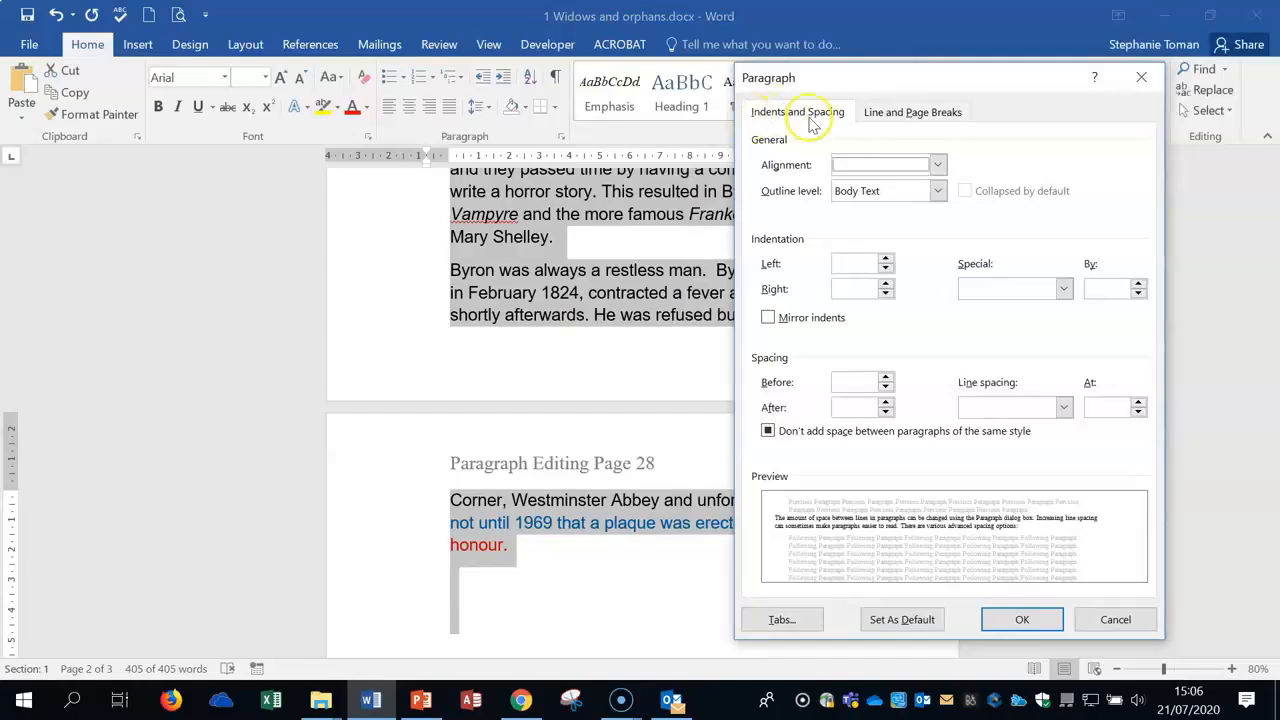
click(907, 115)
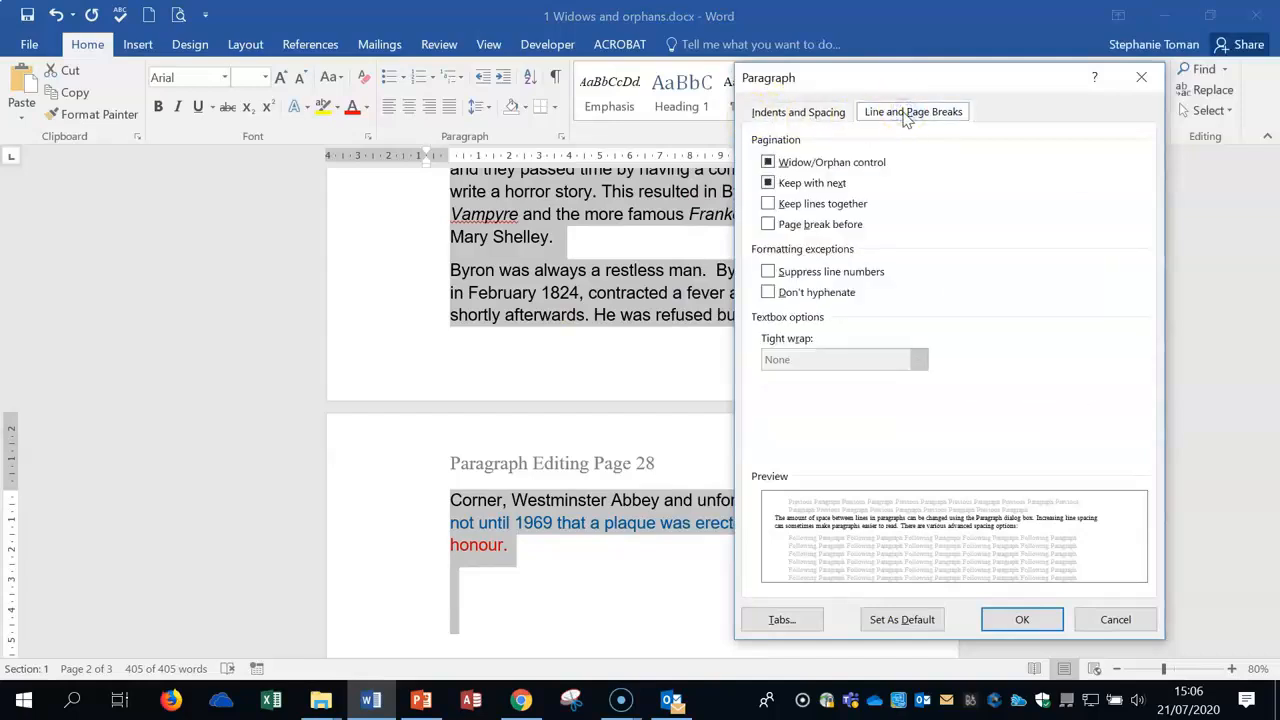
click(768, 162)
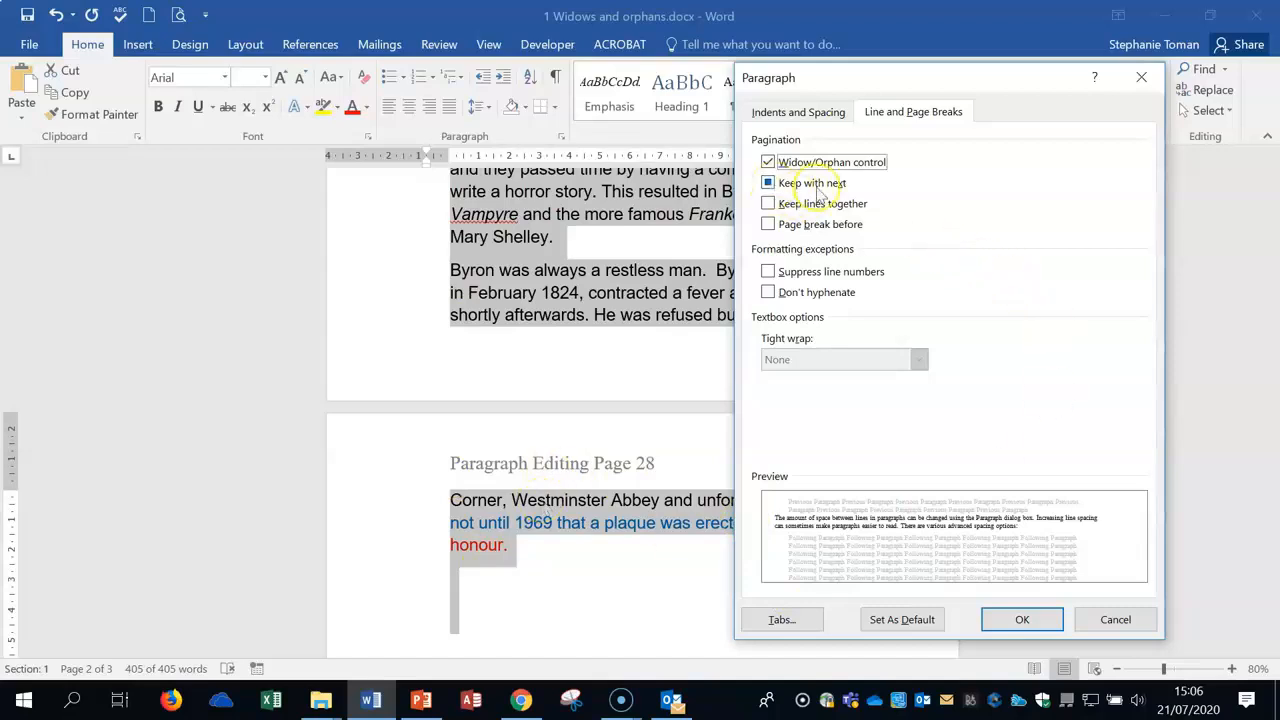
click(769, 185)
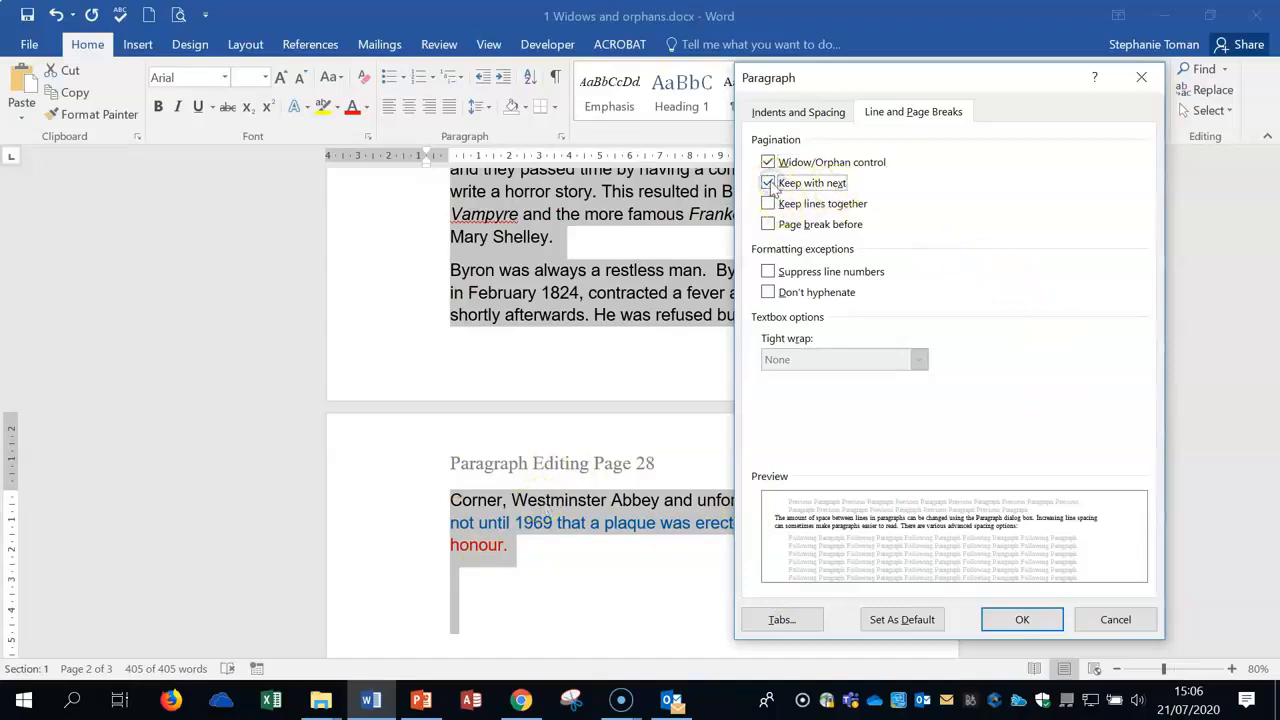
click(1008, 617)
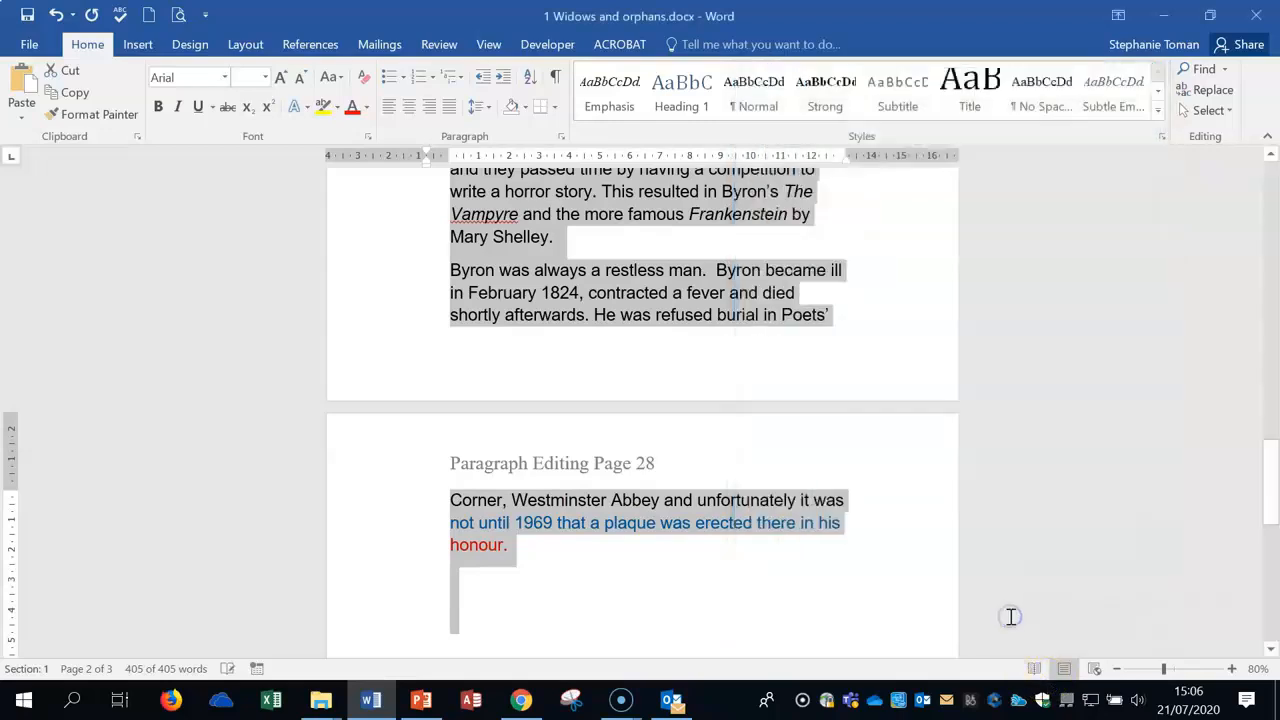
- Switch the selected text from Keep with next to Keep lines together, leaving Widow/Orphan control on
right_click(592, 288)
click(655, 431)
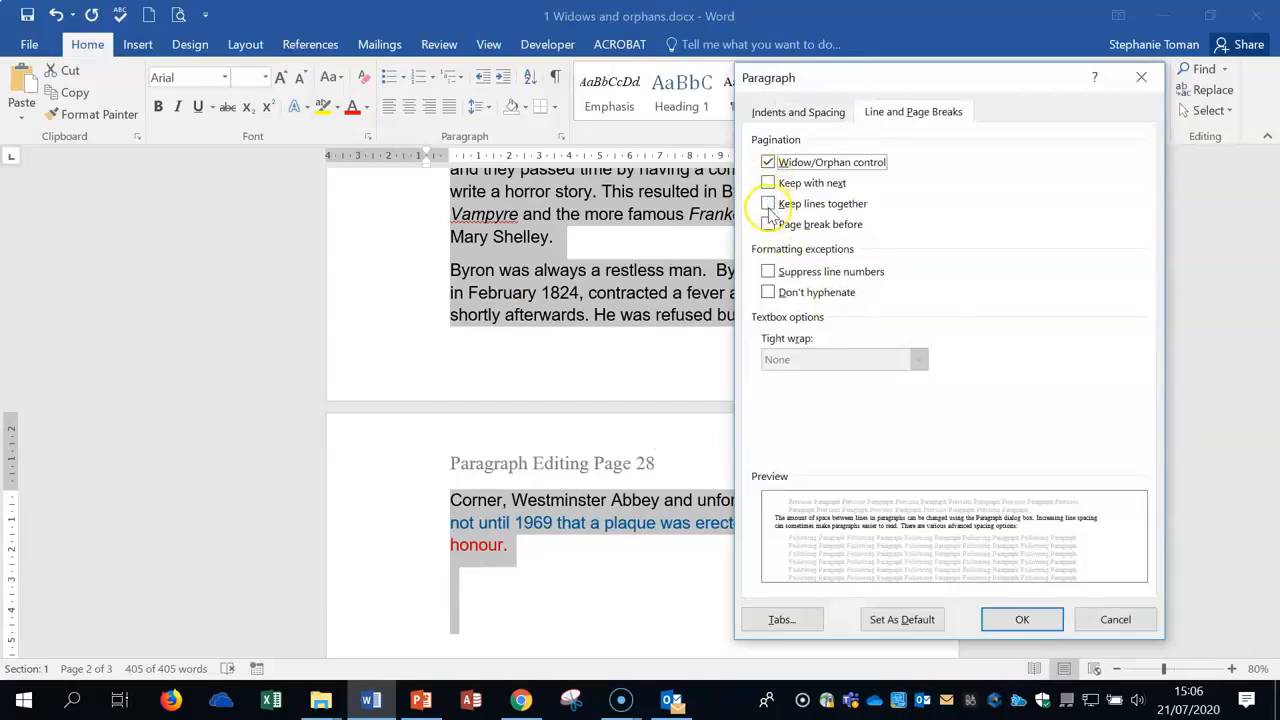
click(768, 205)
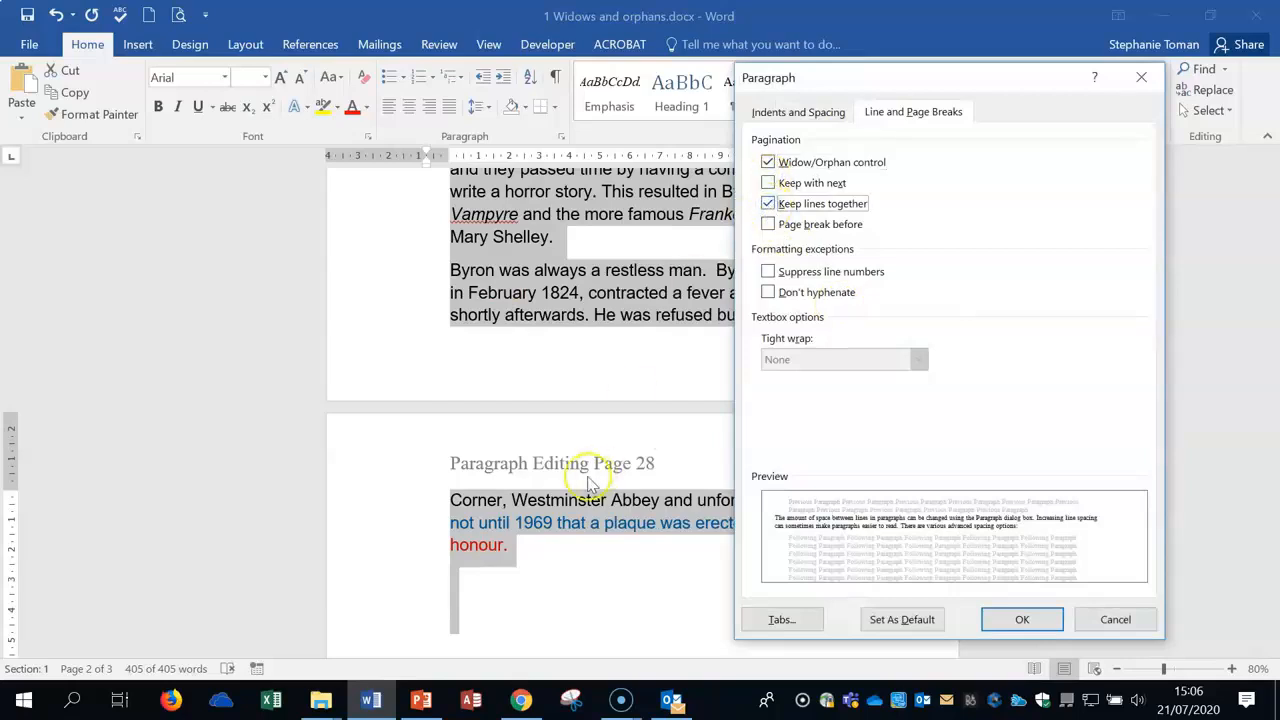
click(1020, 620)
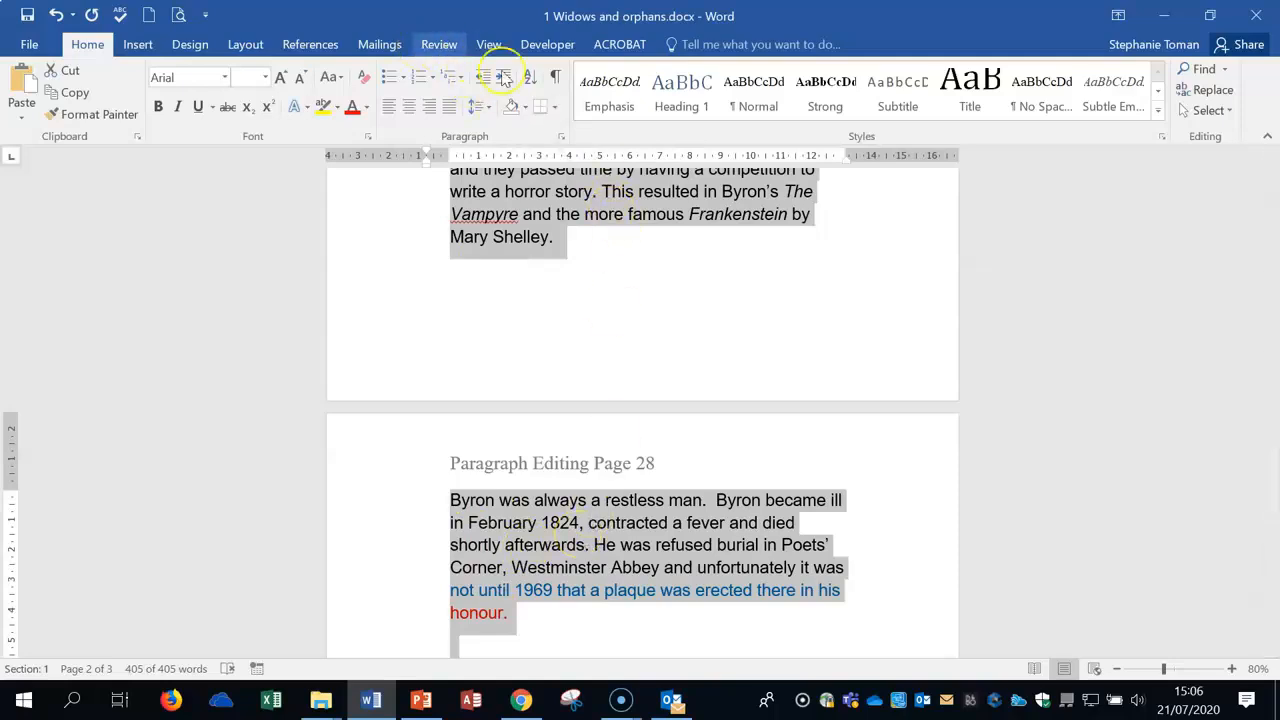
- Turn Keep with next back on and Keep lines together off for the whole document
right_click(558, 192)
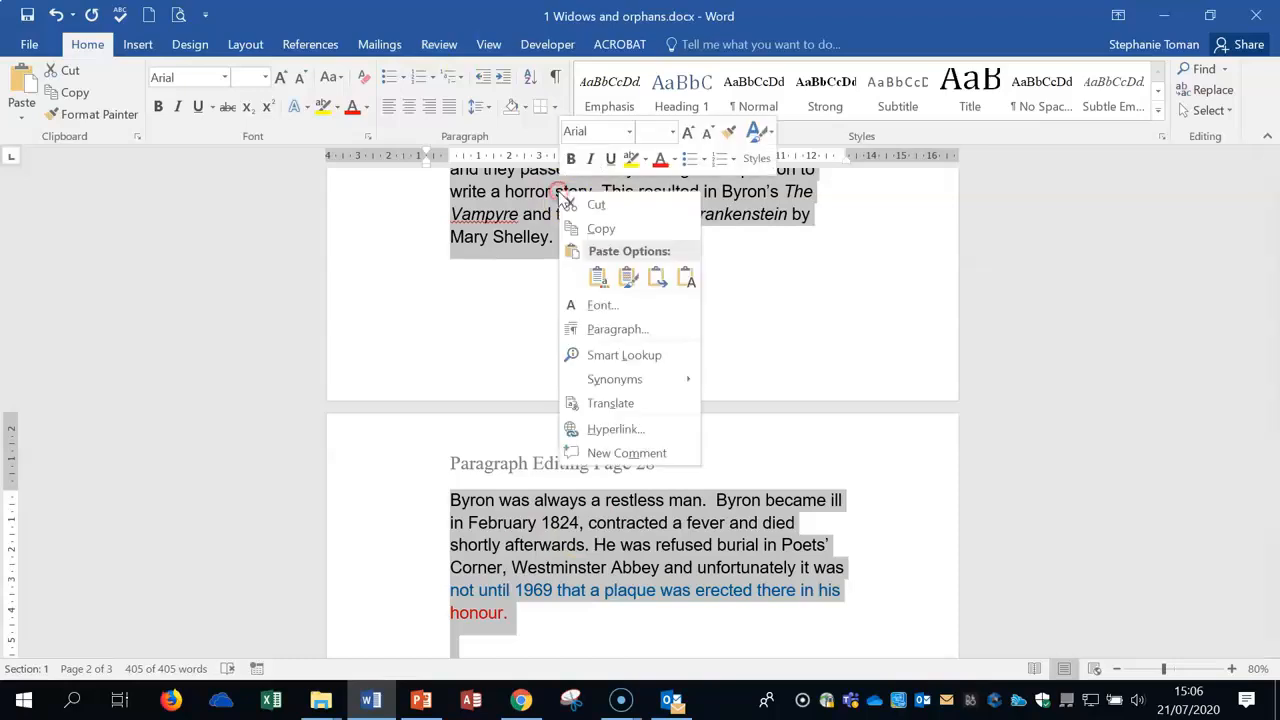
click(615, 329)
click(767, 183)
click(767, 203)
click(1019, 619)
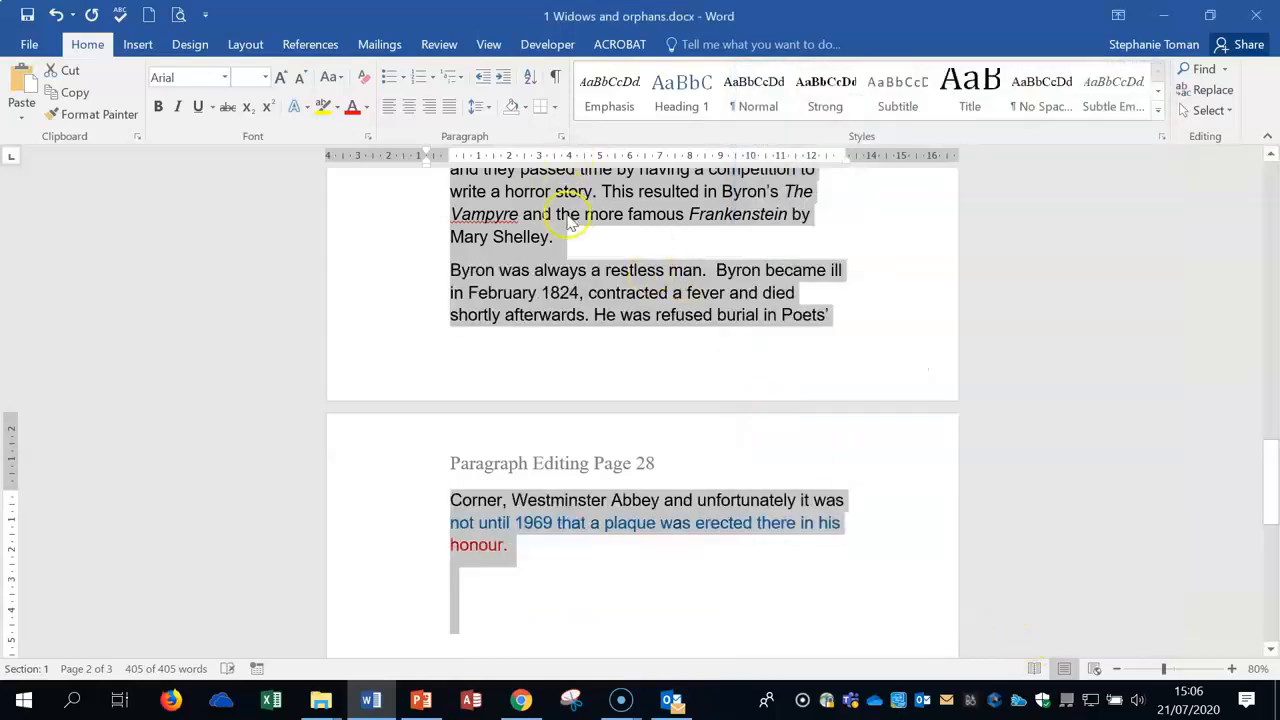
- Turn off Keep with next for the whole document, keep only Widow/Orphan control, and deselect the text
right_click(556, 178)
click(597, 320)
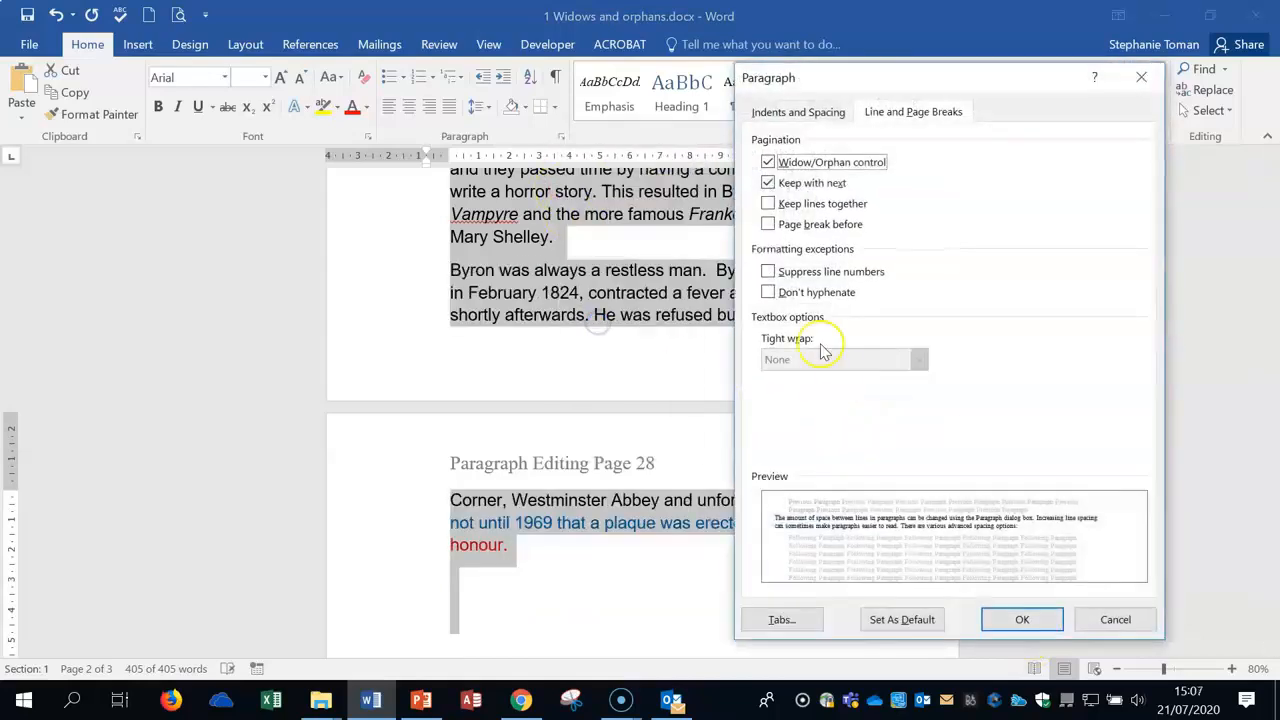
click(767, 183)
click(1019, 619)
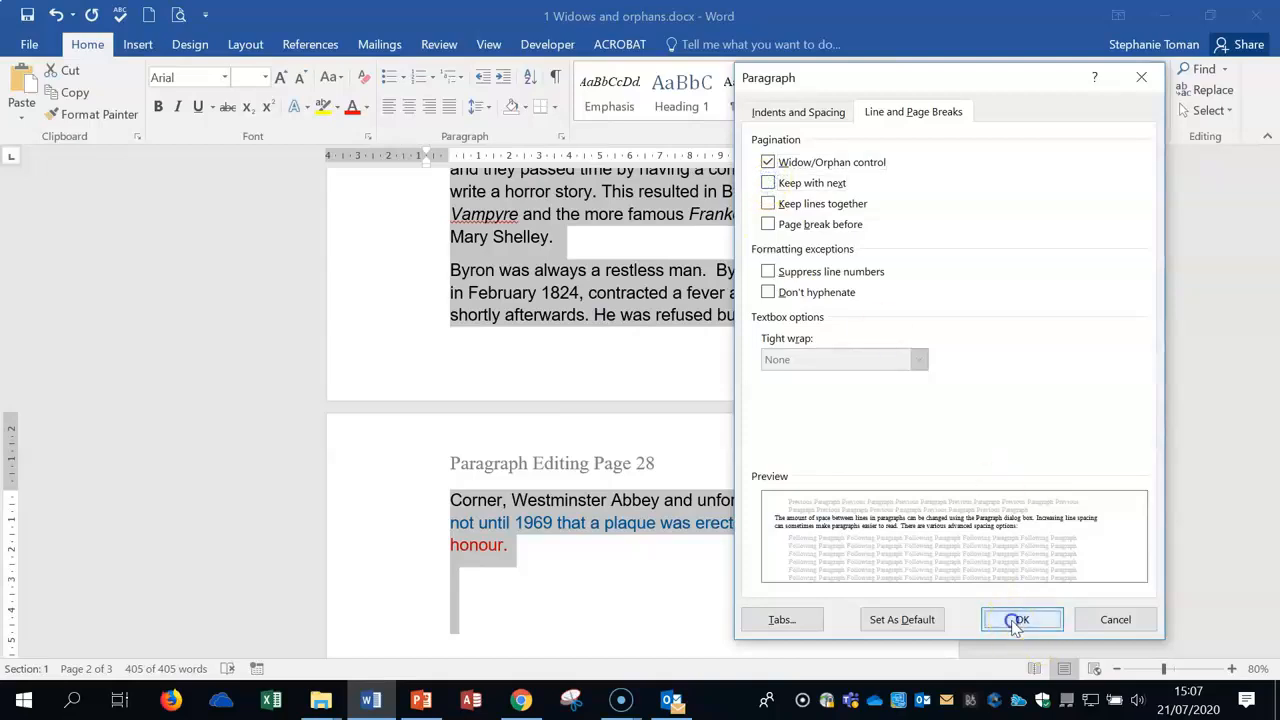
click(805, 592)
- Merge the paragraph starting "Byron was always a restless man" into the paragraph before it
click(566, 235)
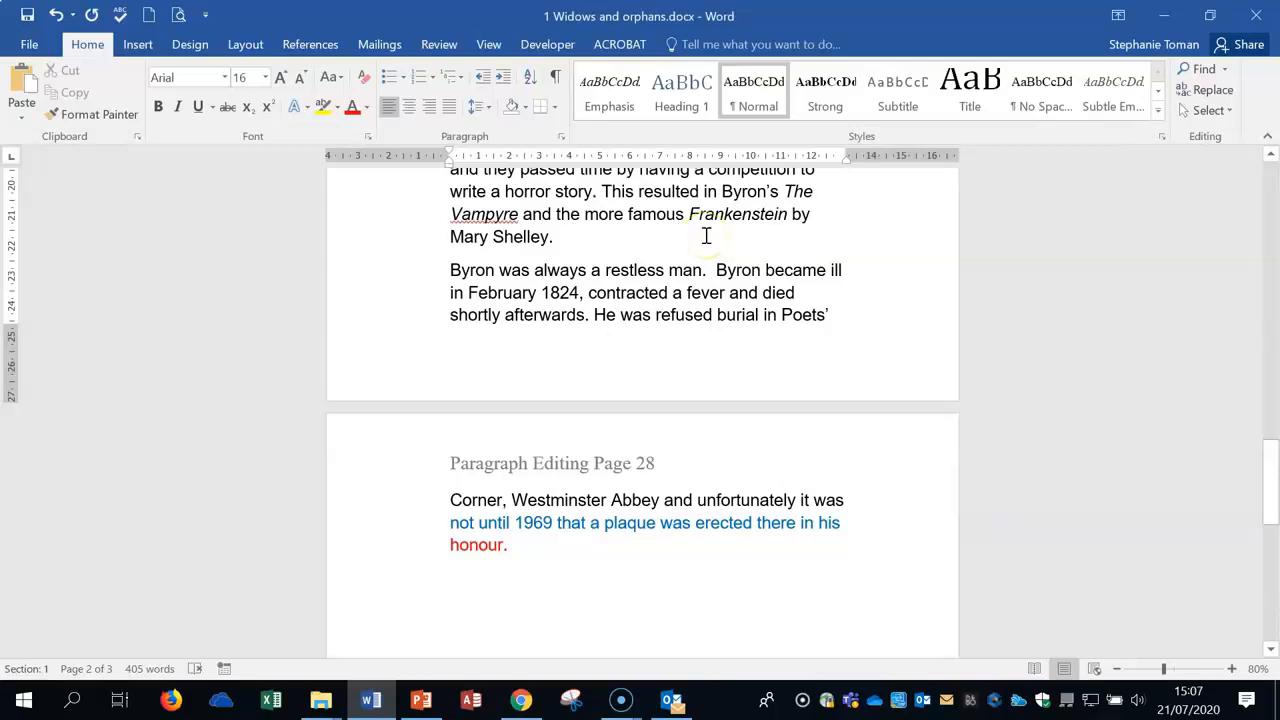
click(445, 269)
double_click(450, 270)
click(914, 574)
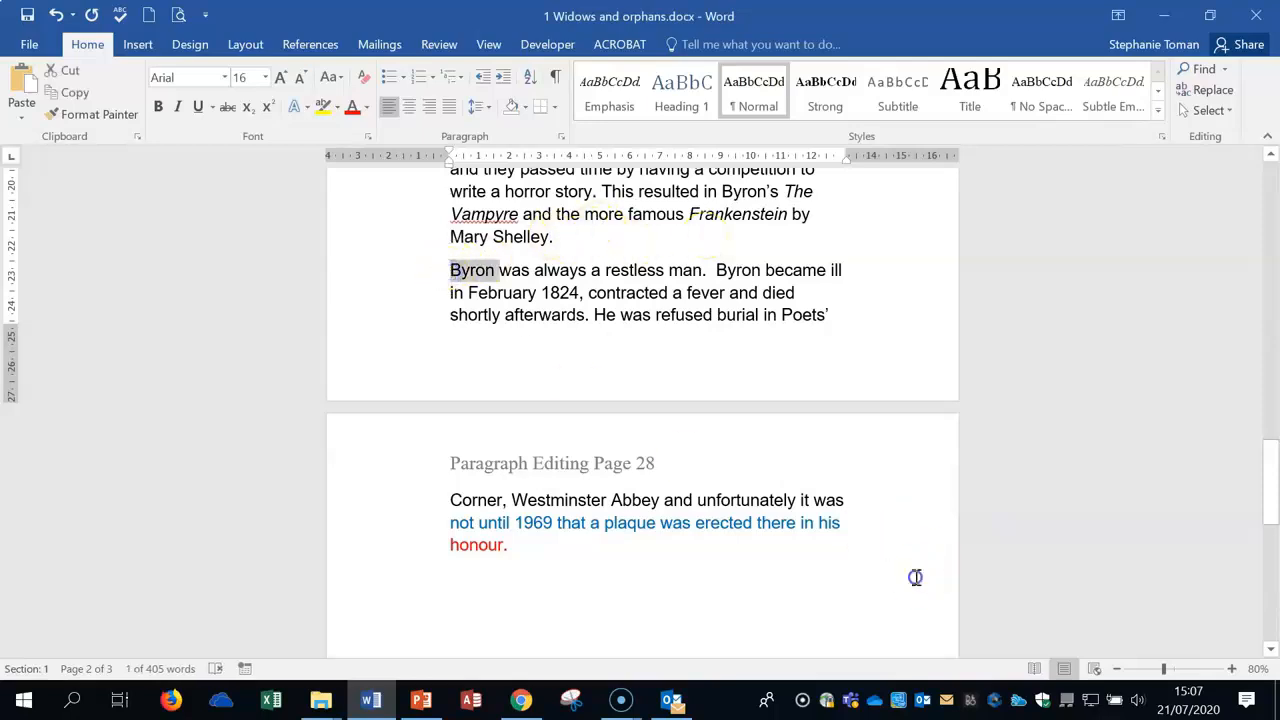
click(452, 268)
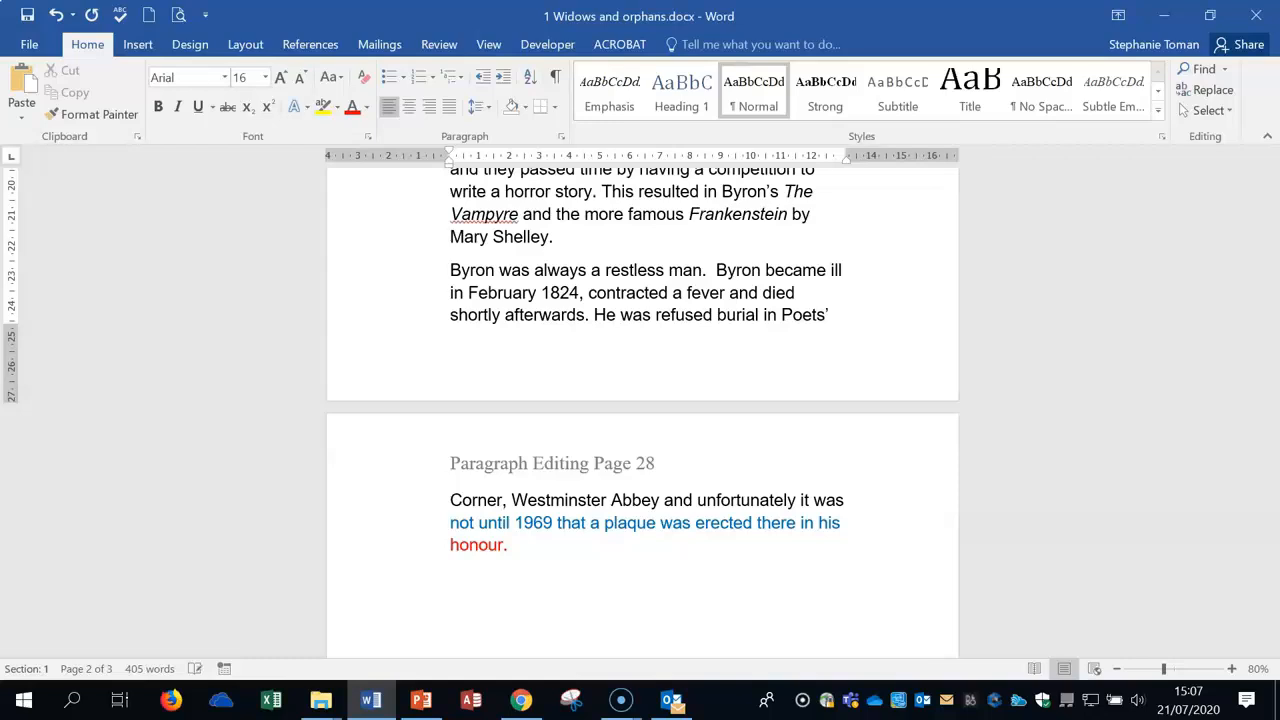
key(Delete)
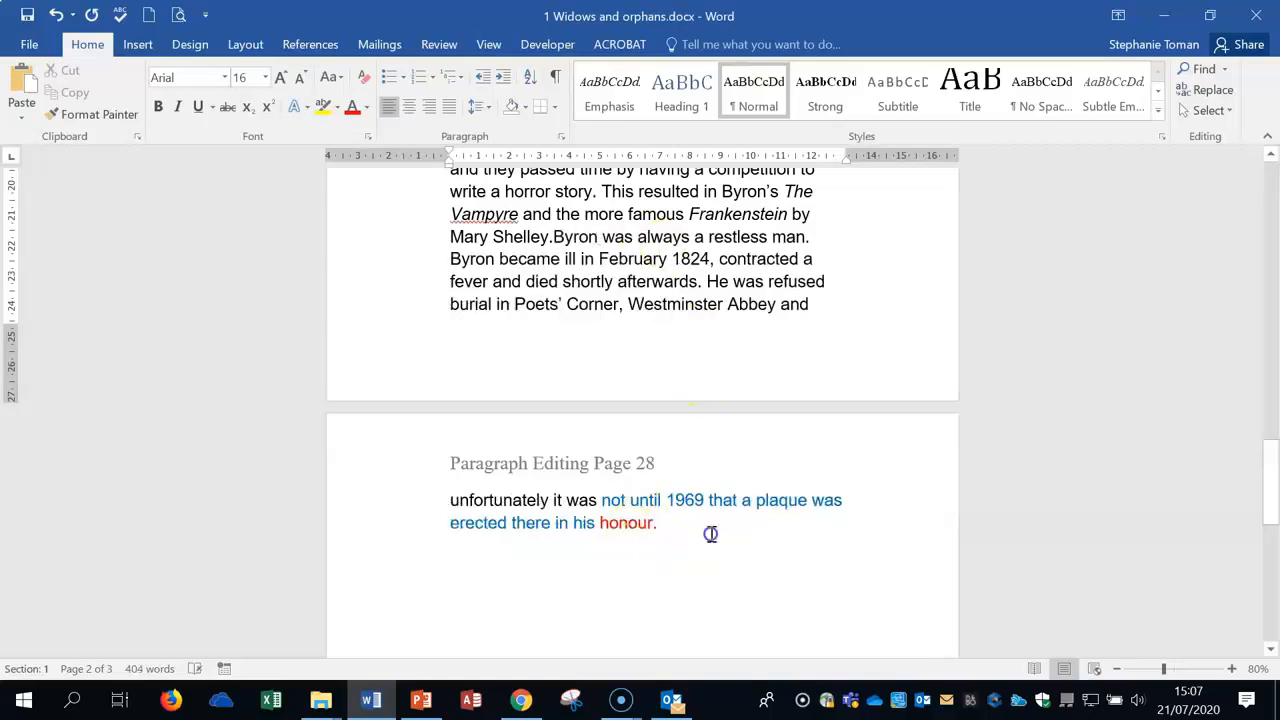
scroll(834, 320, up, 1)
scroll(834, 320, up, 7)
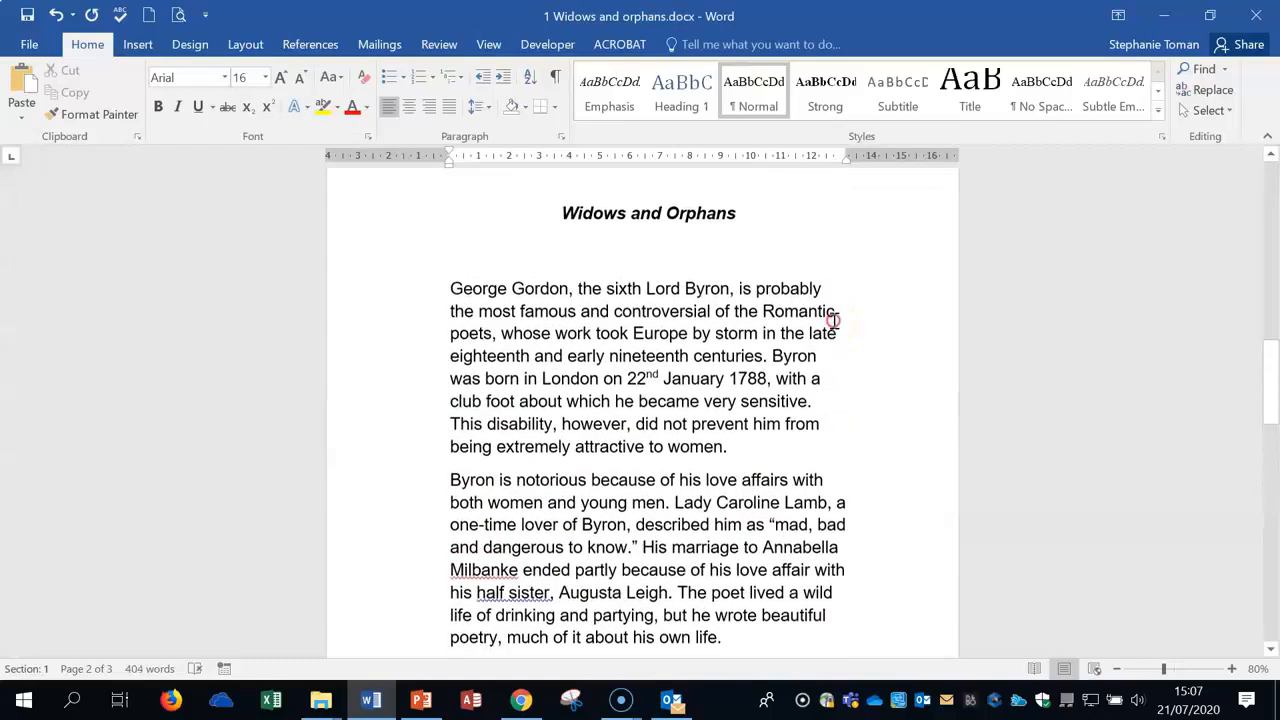
click(590, 330)
click(610, 228)
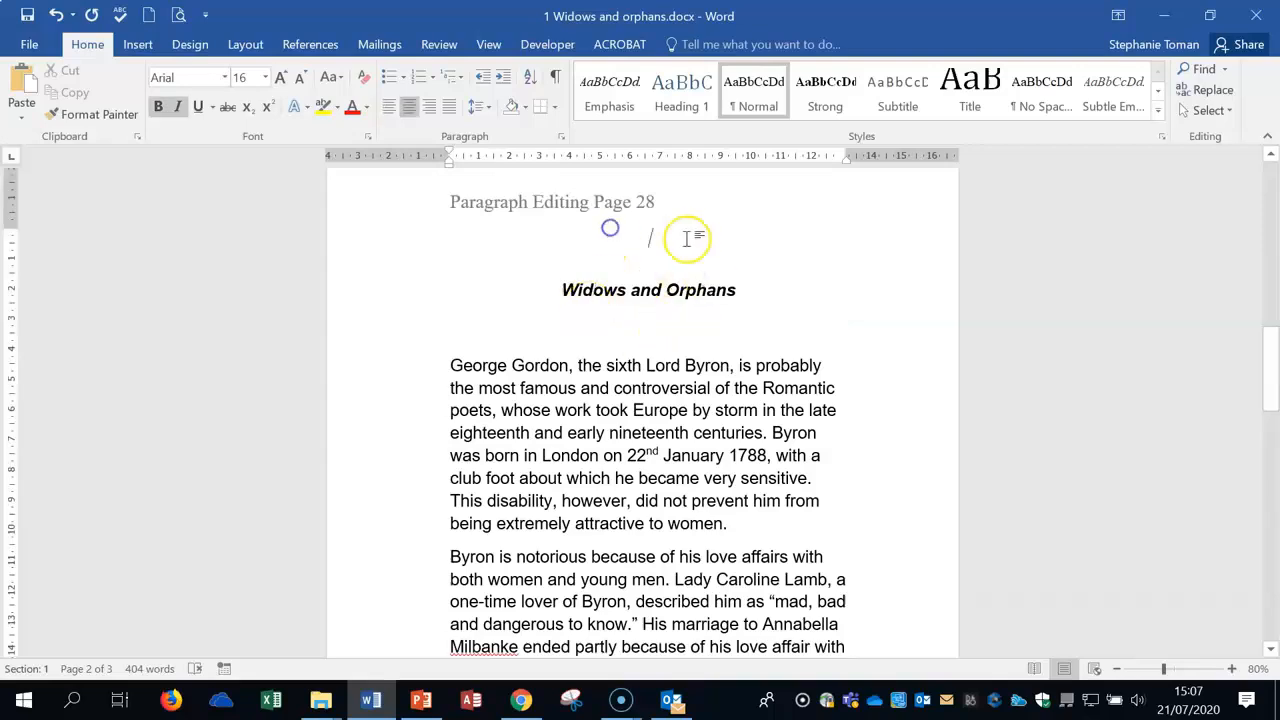
scroll(737, 334, down, 8)
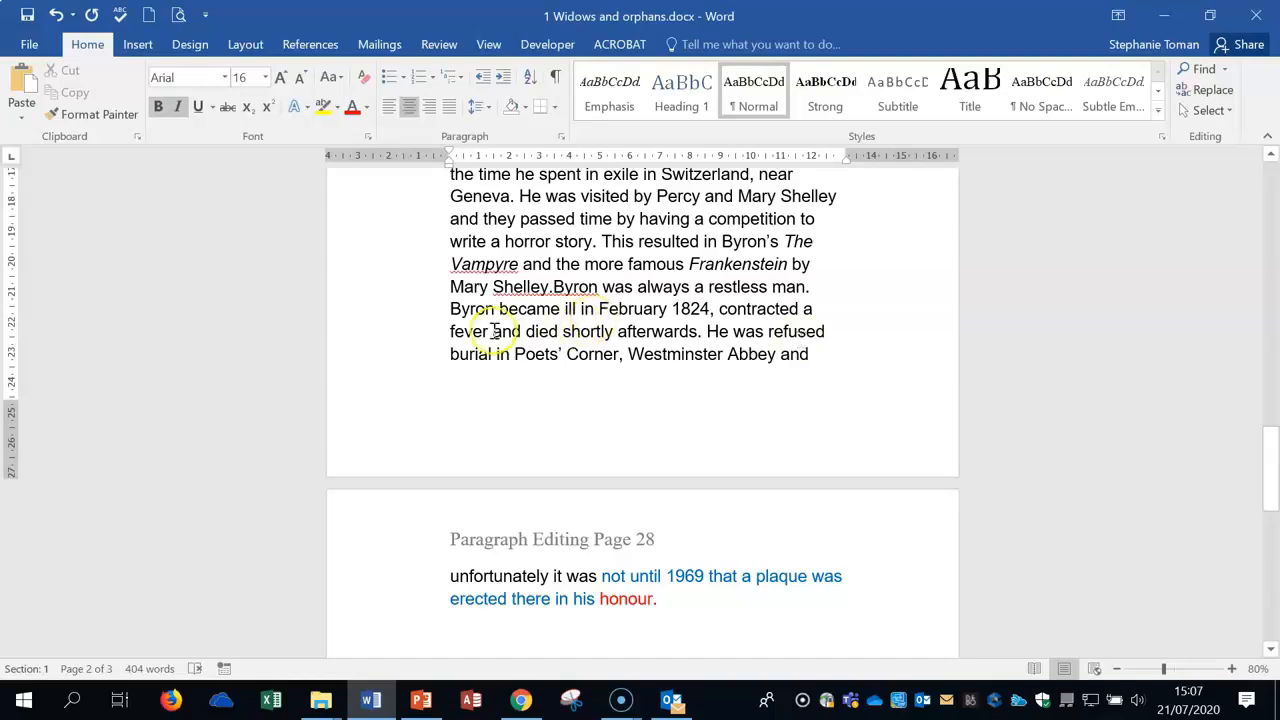
- Split the merged paragraph at the foot of page 2 so a new paragraph starts at "Mary Shelley"
scroll(493, 331, up, 1)
click(448, 324)
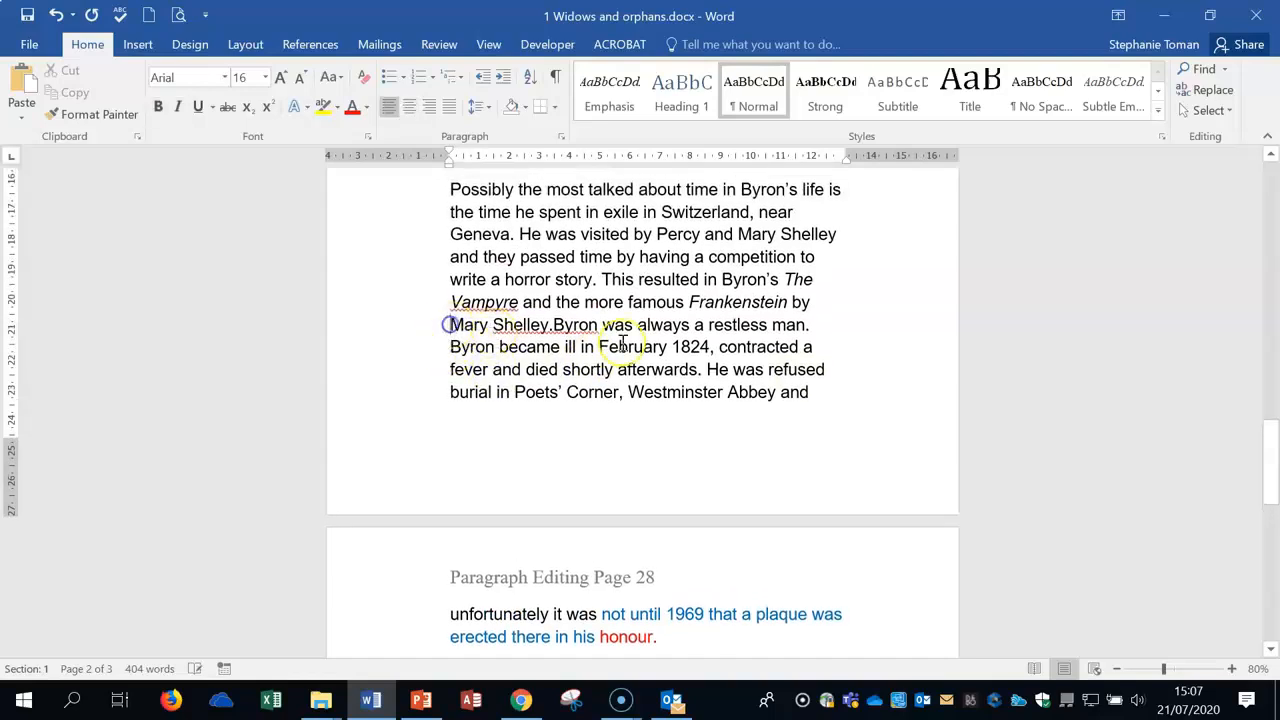
key(Return)
- Select the last paragraph, from "Mary Shelley" to "honour", and turn on Keep lines together for it
click(455, 338)
drag(455, 338, 708, 540)
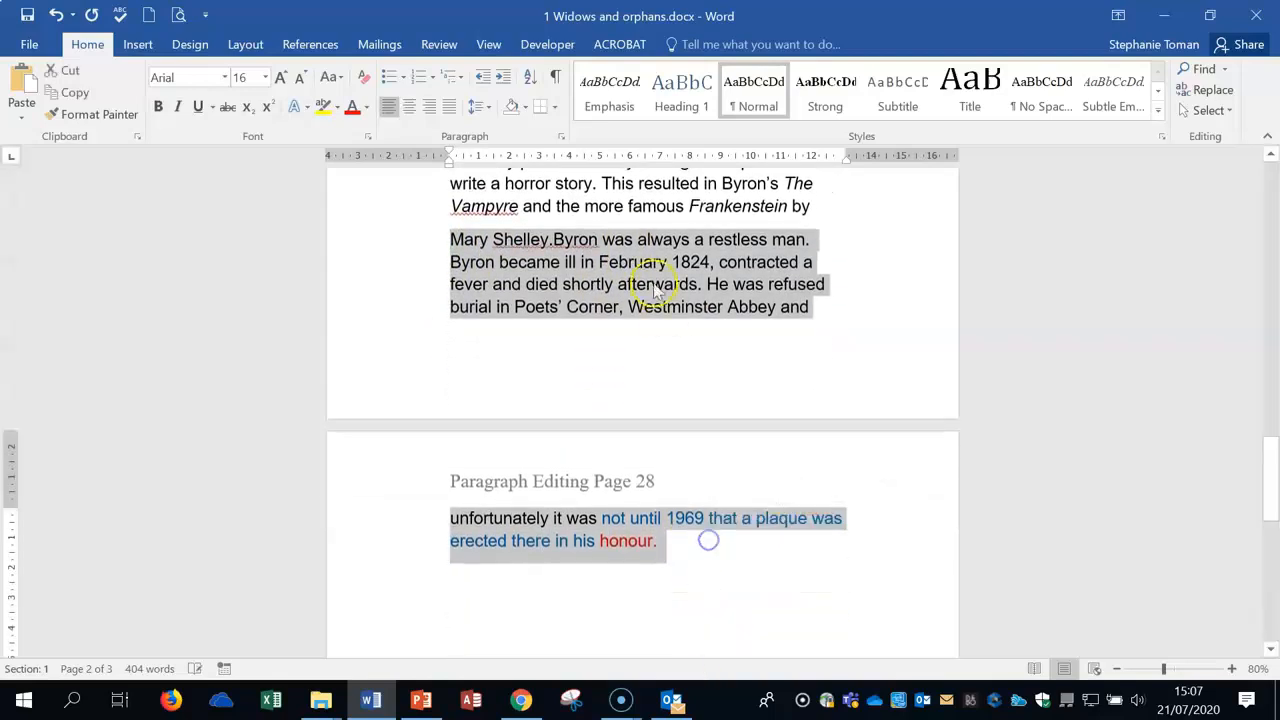
right_click(654, 285)
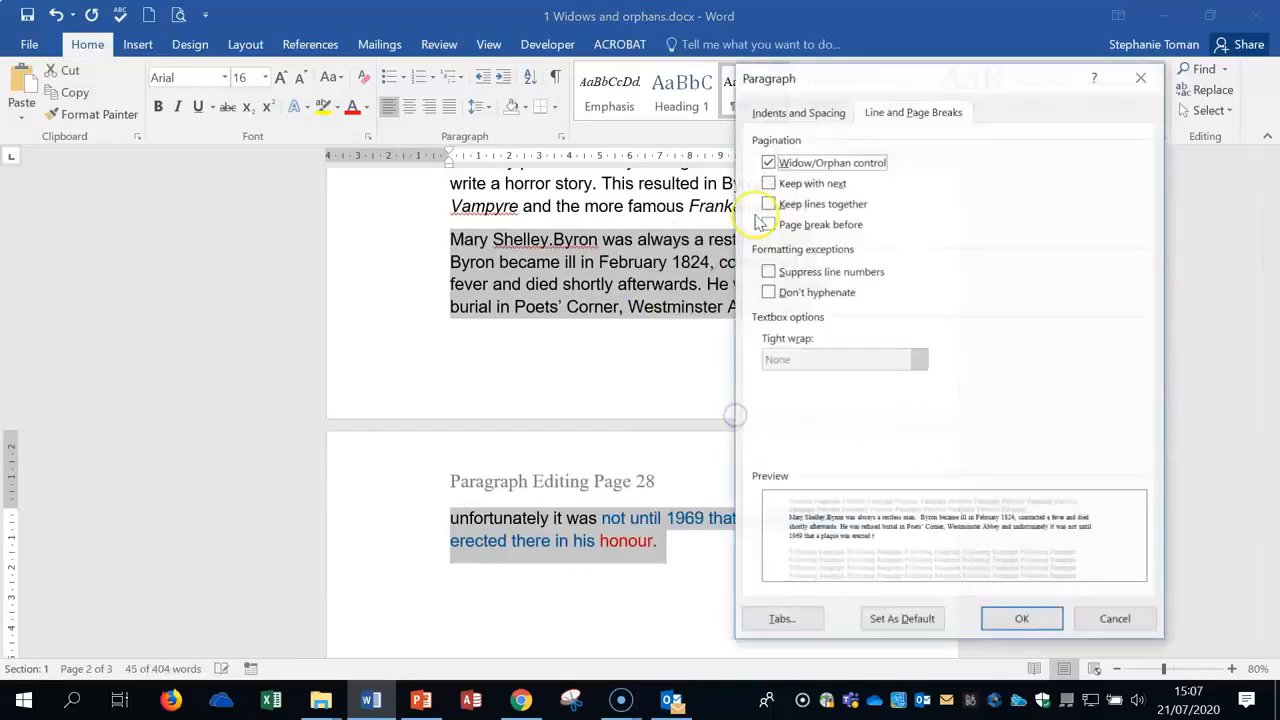
click(770, 205)
click(1002, 619)
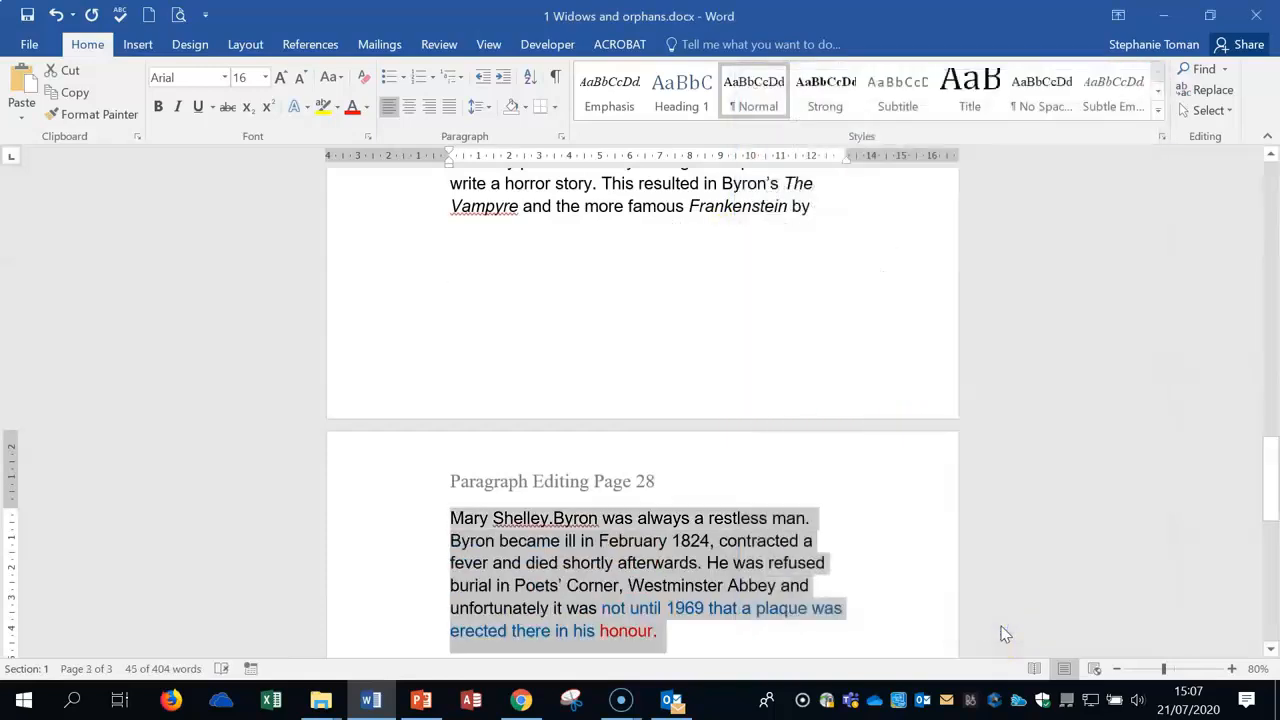
- Replace Keep lines together with Keep with next on the last paragraph
right_click(748, 606)
click(796, 459)
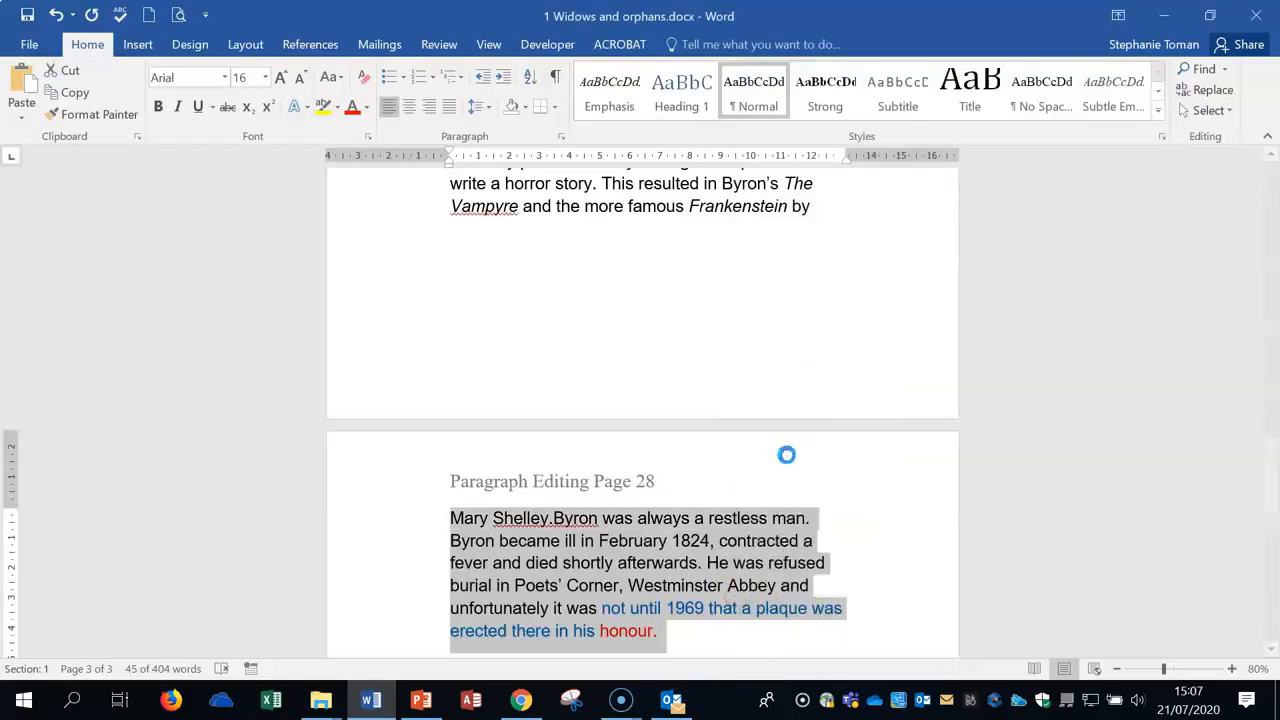
click(768, 203)
click(768, 183)
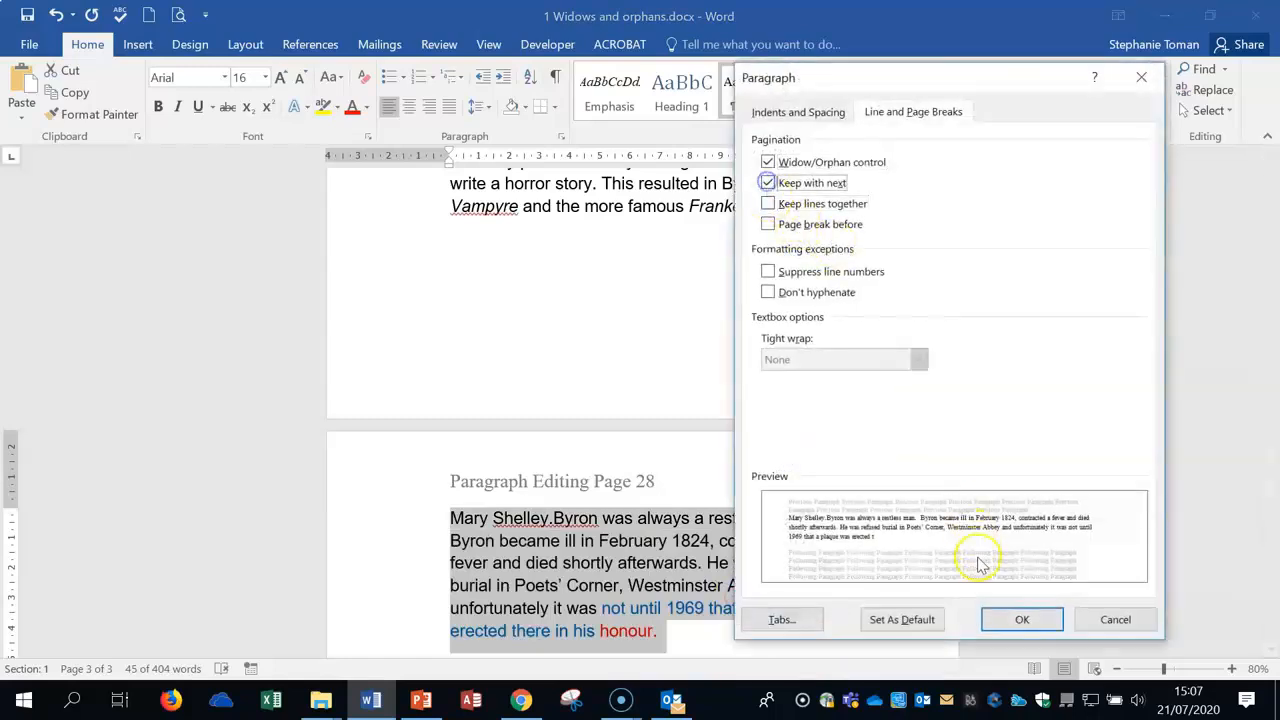
click(1020, 617)
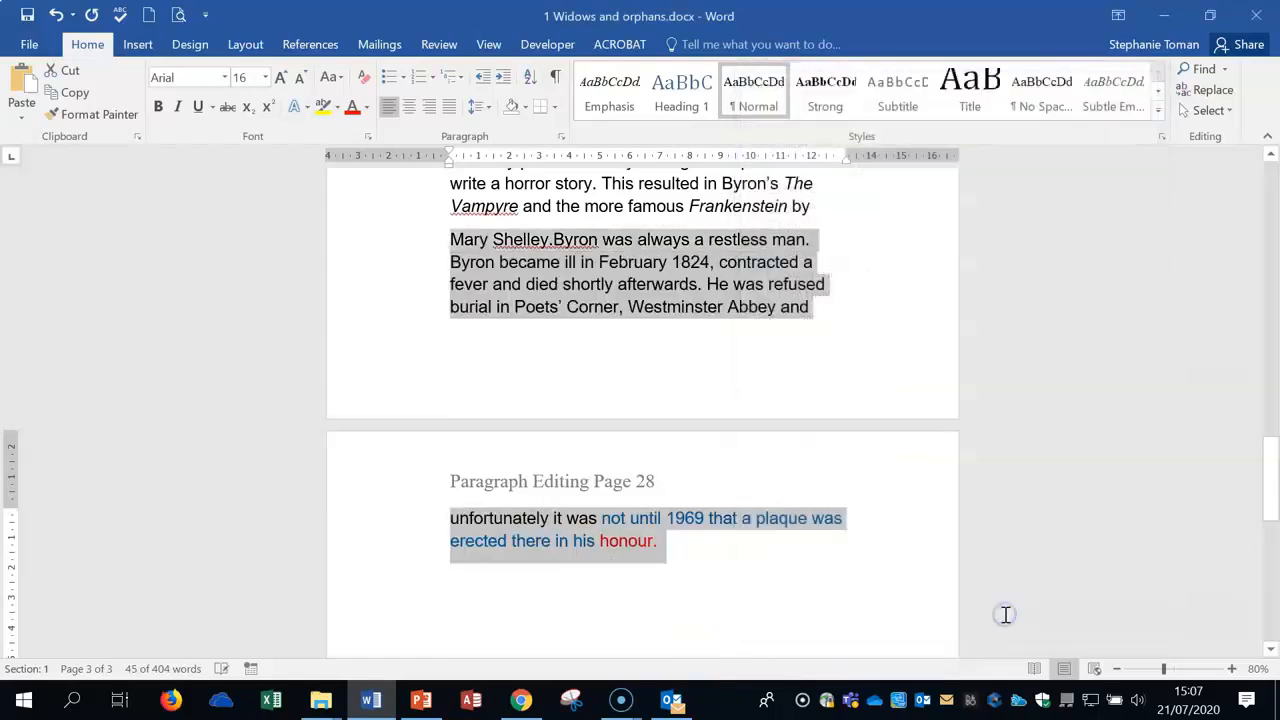
- Turn off Keep with next for the last paragraph and deselect it
right_click(606, 537)
click(644, 396)
click(768, 183)
click(1010, 620)
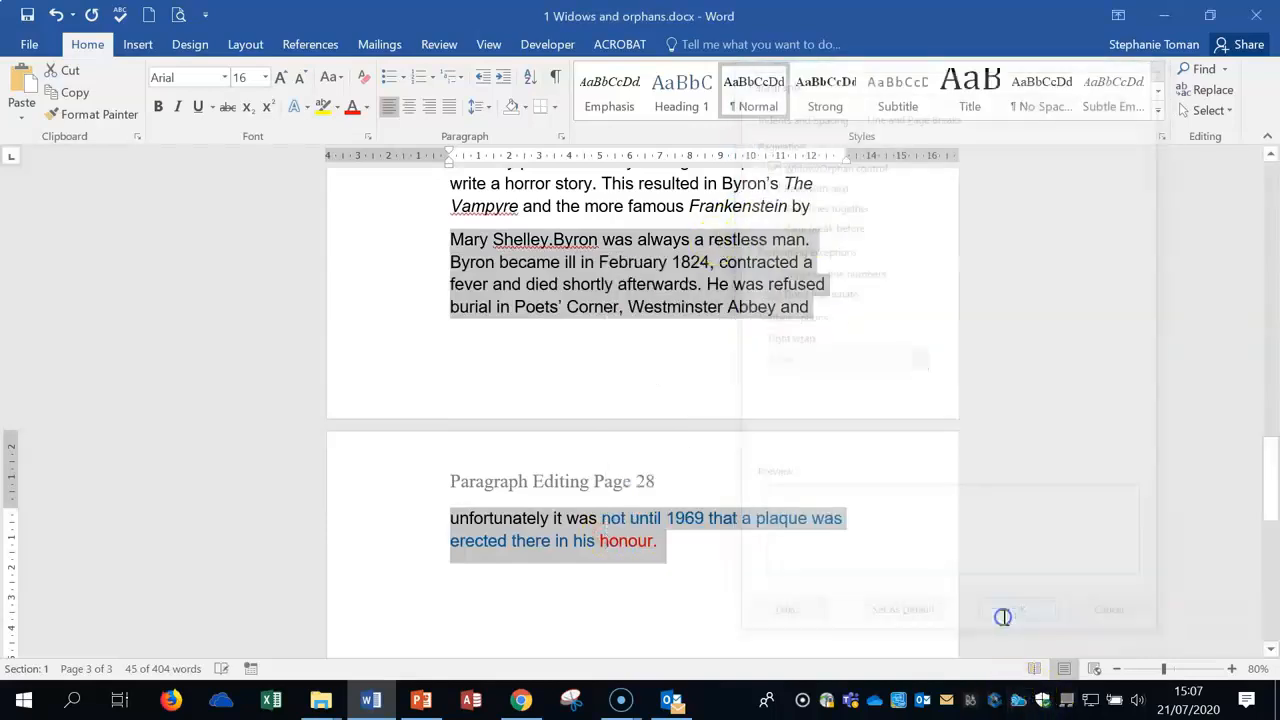
click(810, 589)
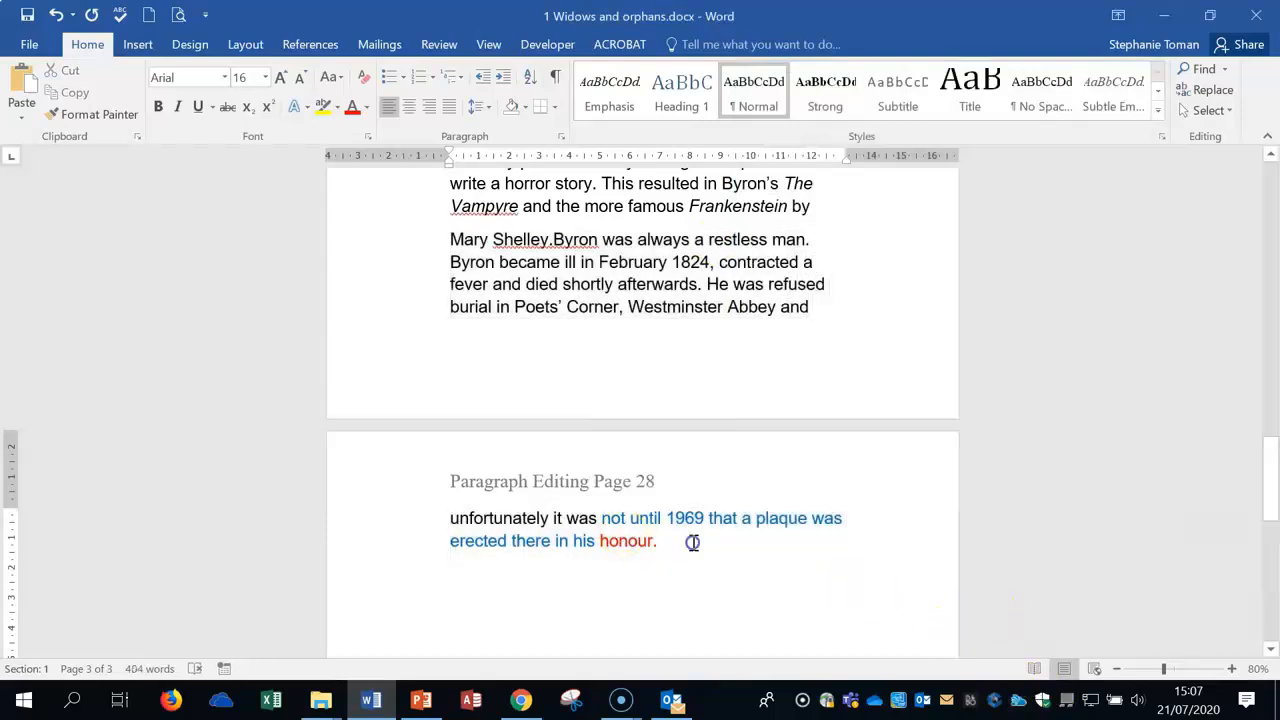
- Examine how the last paragraph, ending in "honour", breaks across pages 2 and 3, and review the preceding text on page 2
drag(600, 541, 655, 545)
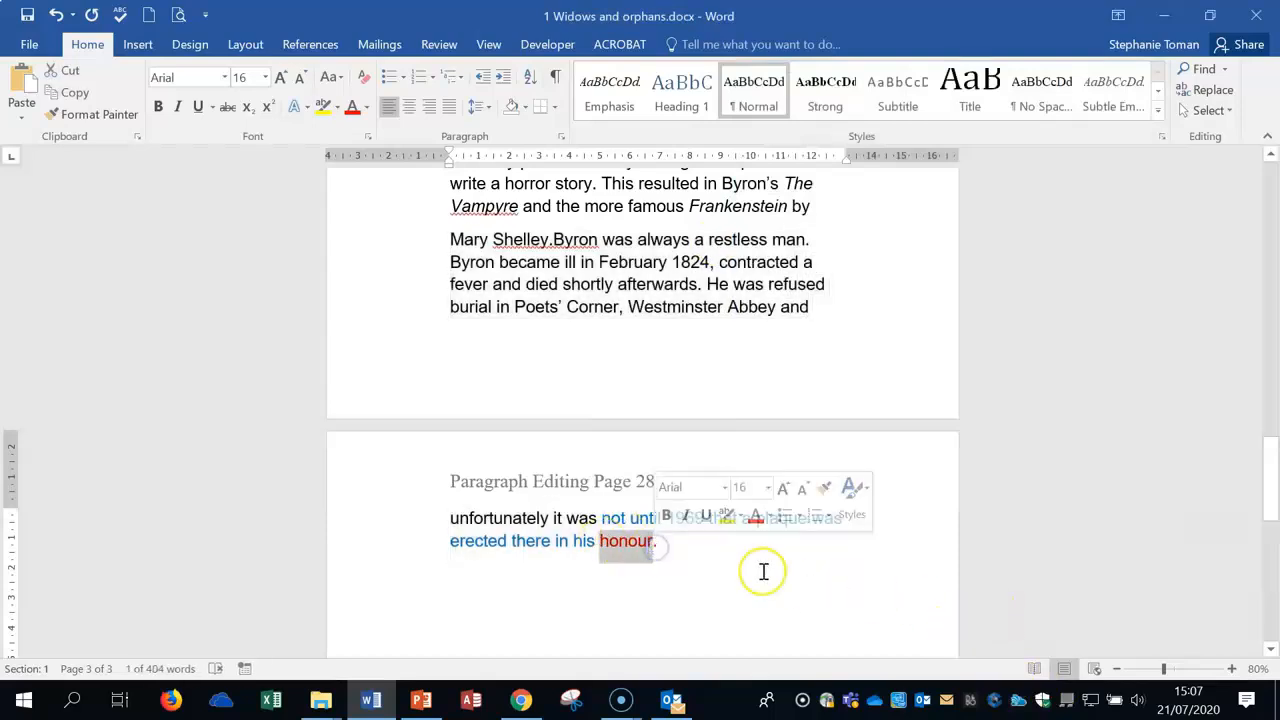
click(763, 571)
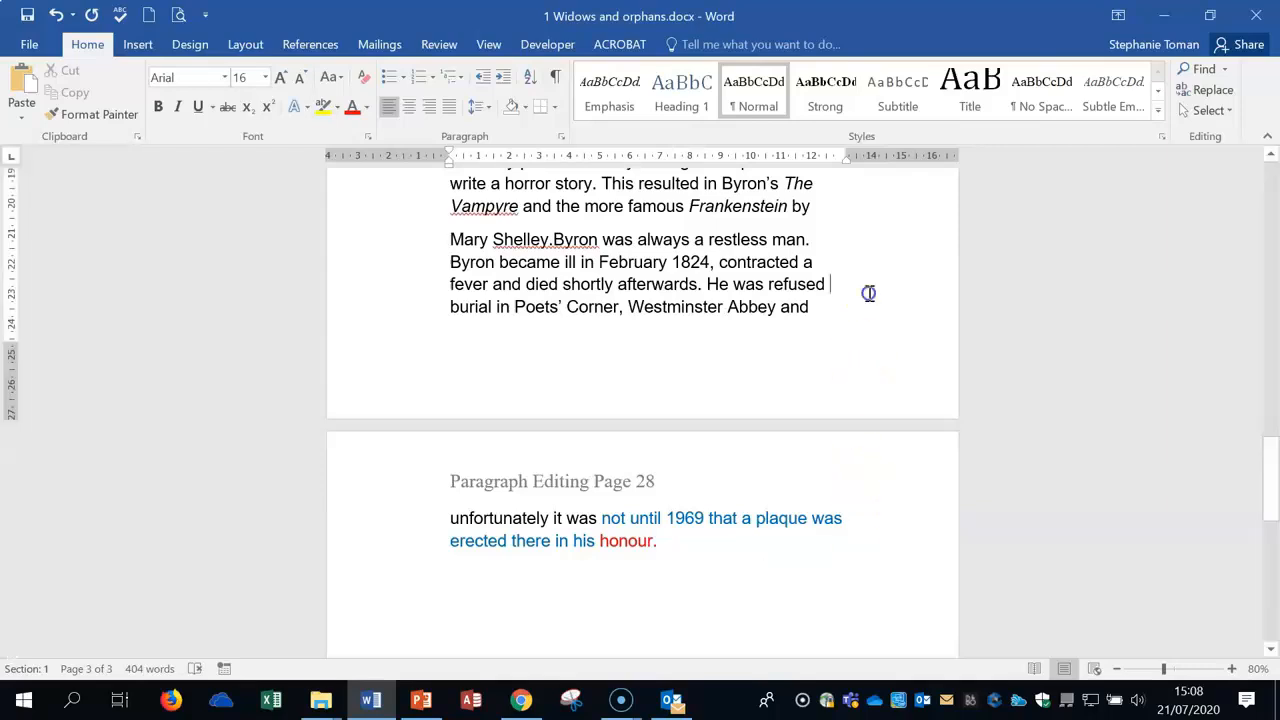
scroll(869, 291, up, 5)
scroll(869, 293, up, 3)
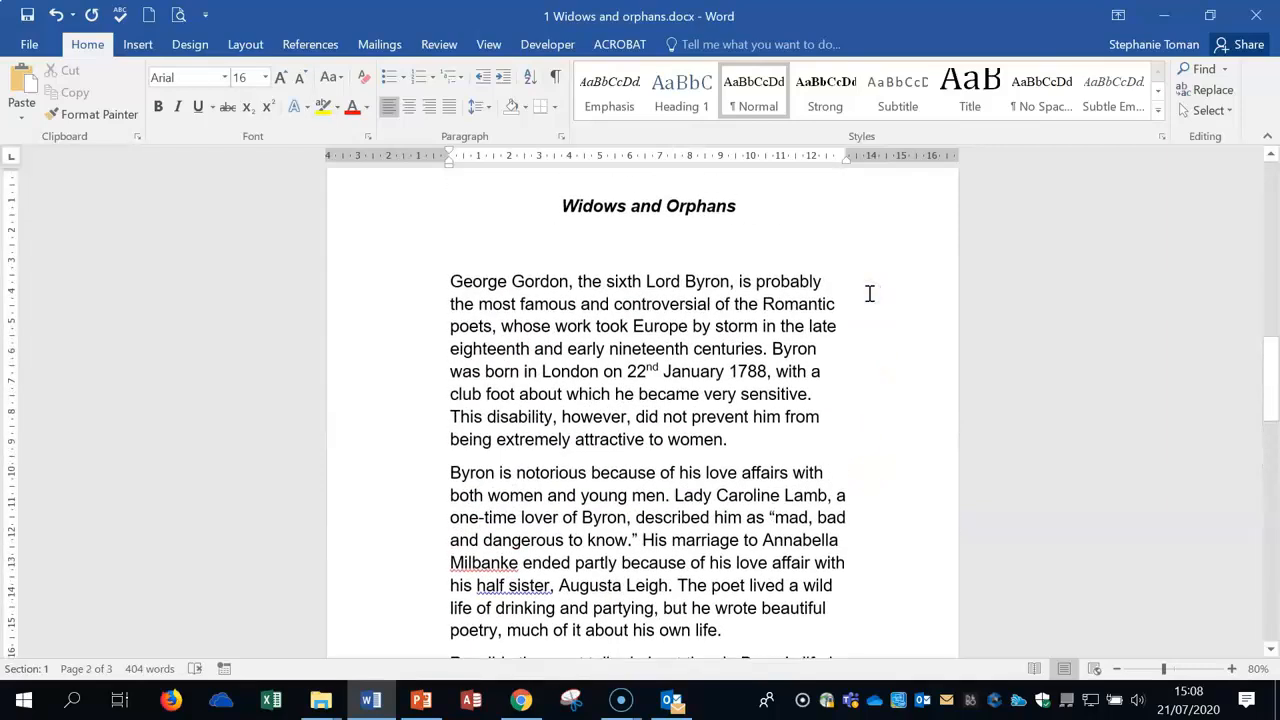
scroll(869, 293, down, 10)
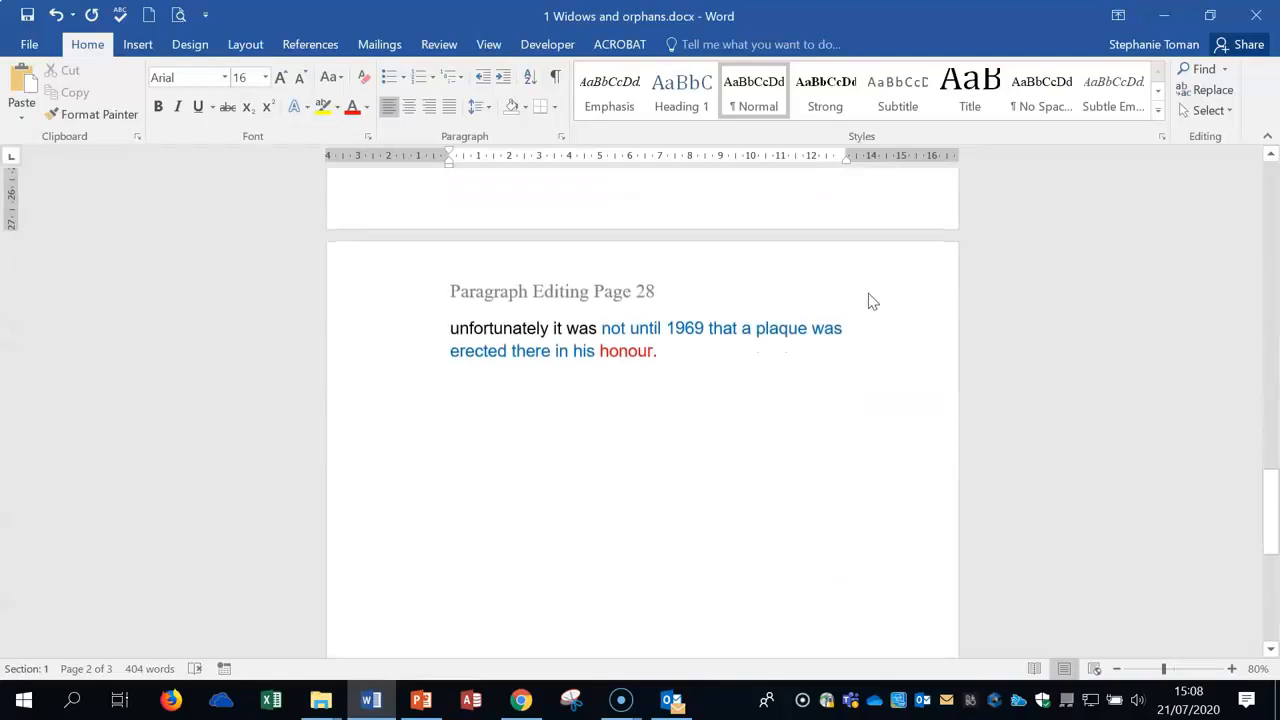
scroll(869, 293, up, 2)
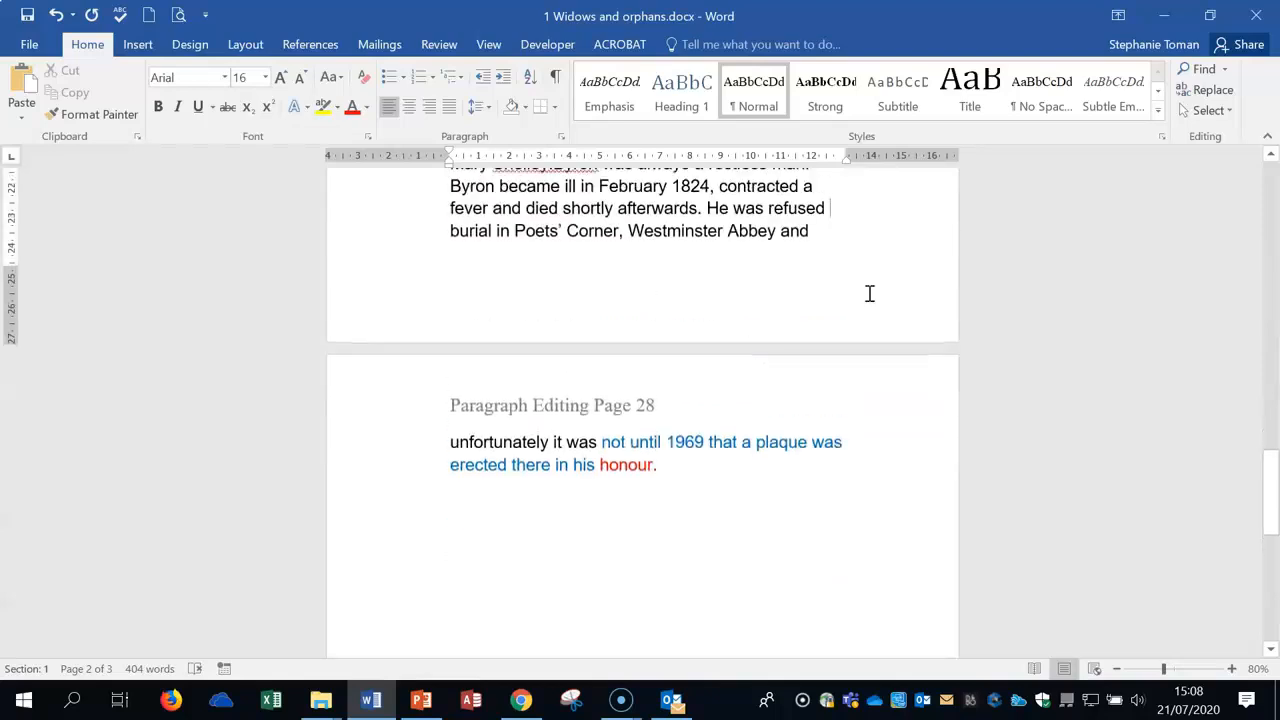
scroll(869, 293, up, 5)
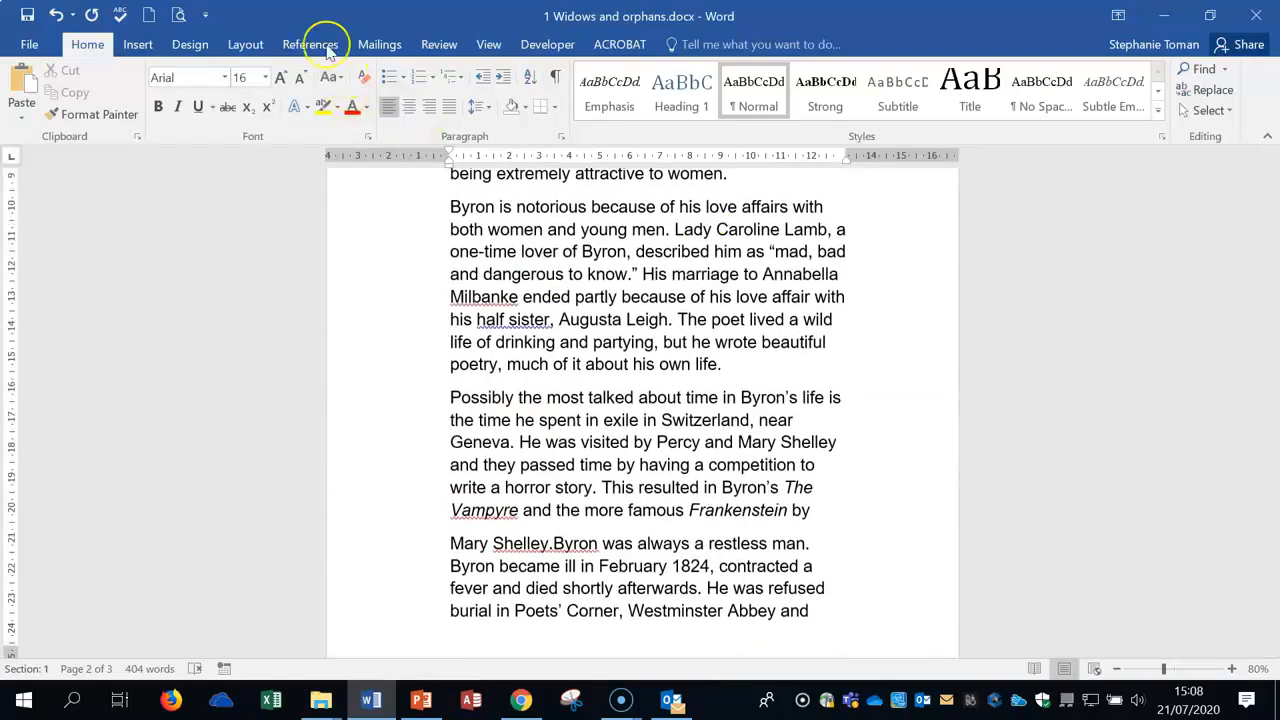
- Review the Line and Page Breaks pagination options of the last paragraph, including Widow/Orphan control, and close the settings without changes
click(561, 139)
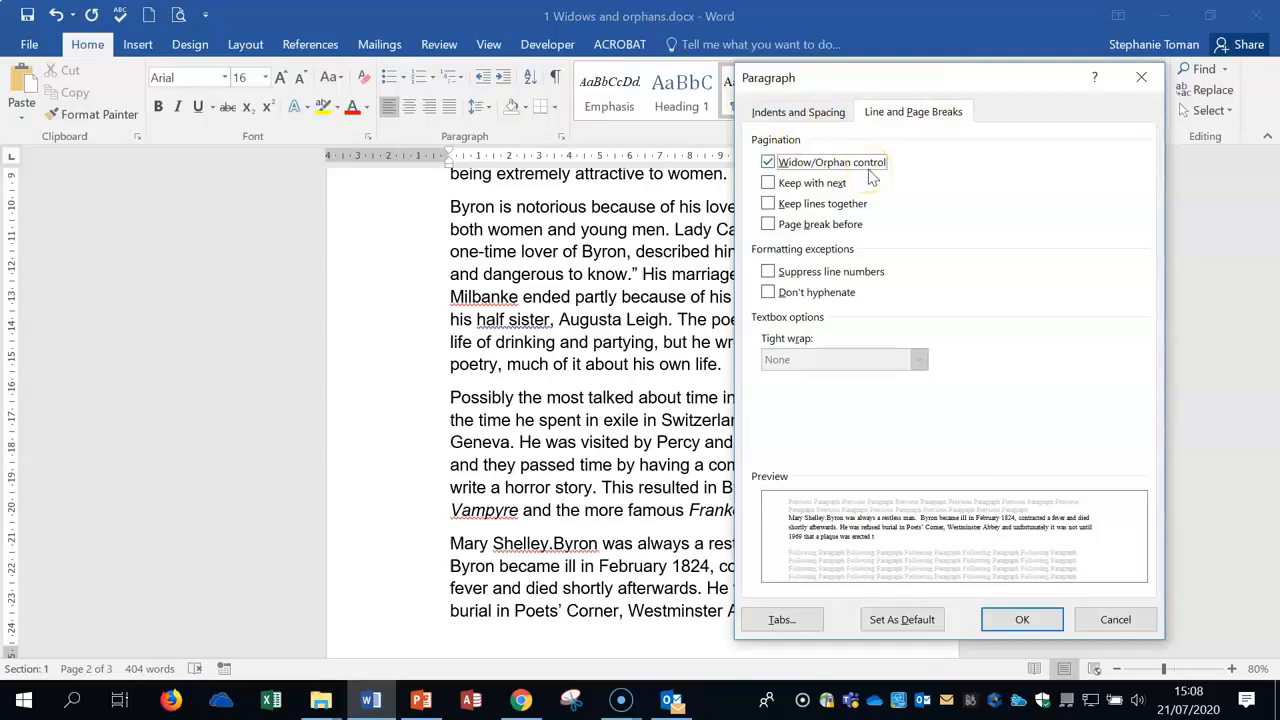
click(1141, 77)
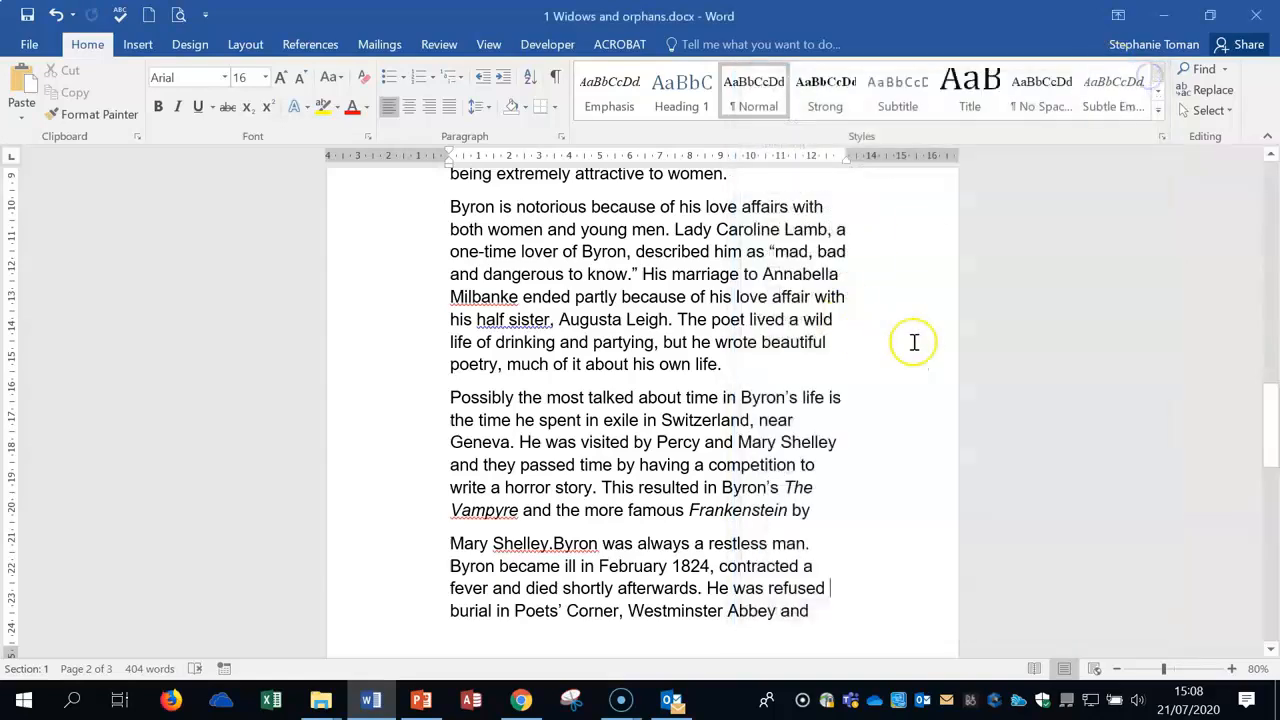
scroll(931, 351, down, 12)
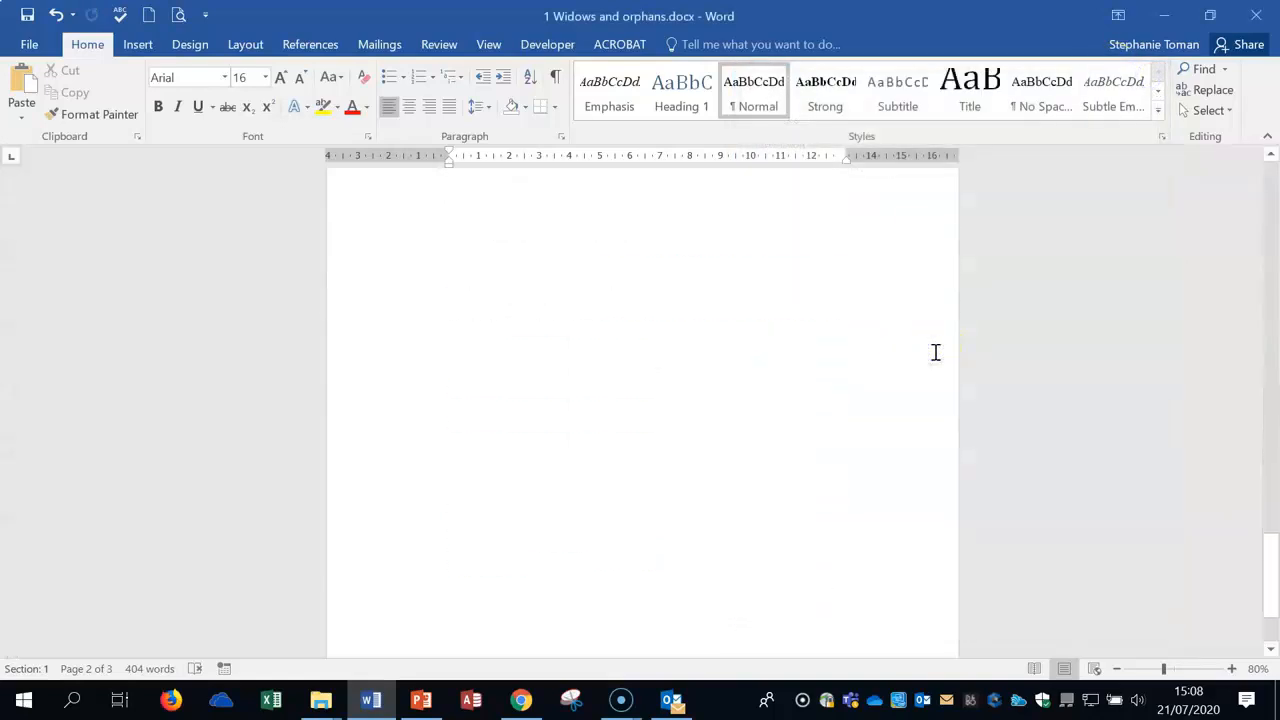